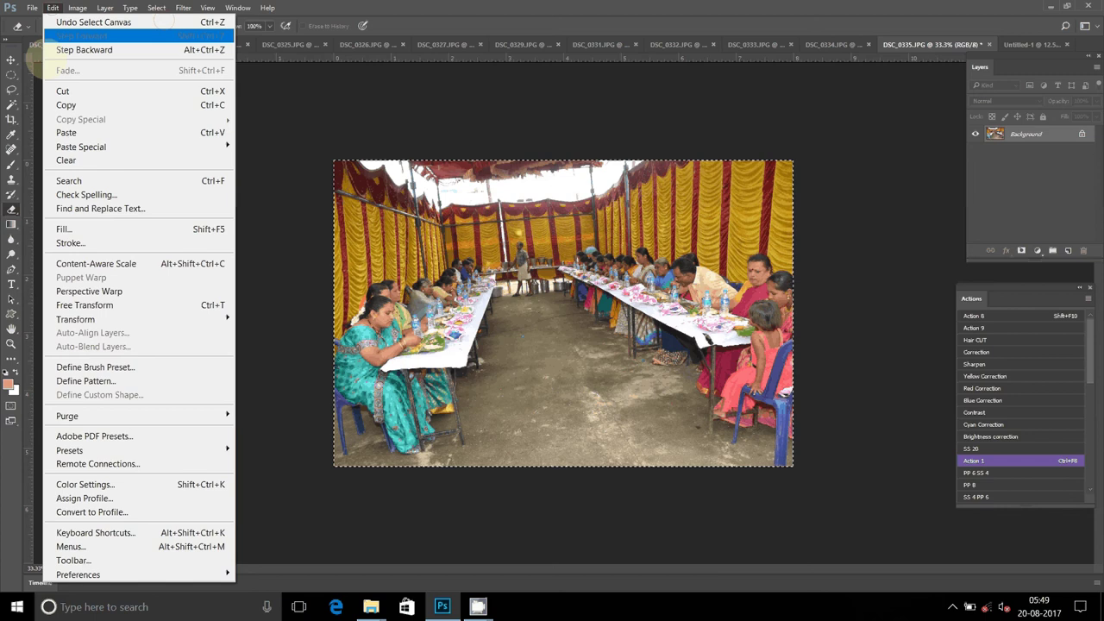
# Cut the DSC_0335 feast photo and close its document without saving.
pyautogui.click(52, 35)
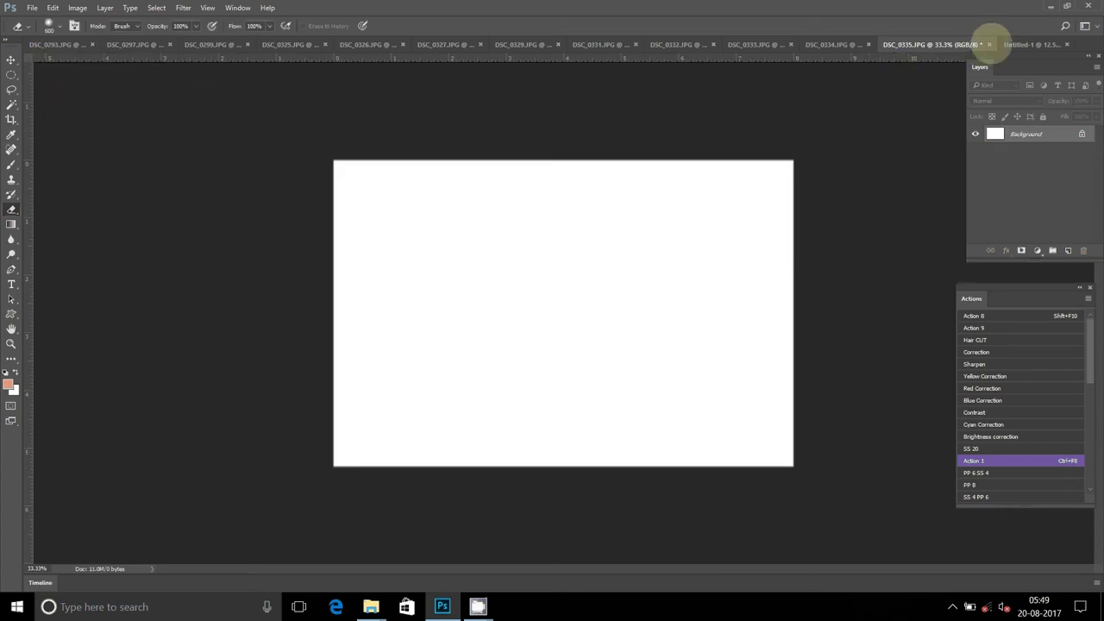
pyautogui.click(988, 44)
pyautogui.click(540, 222)
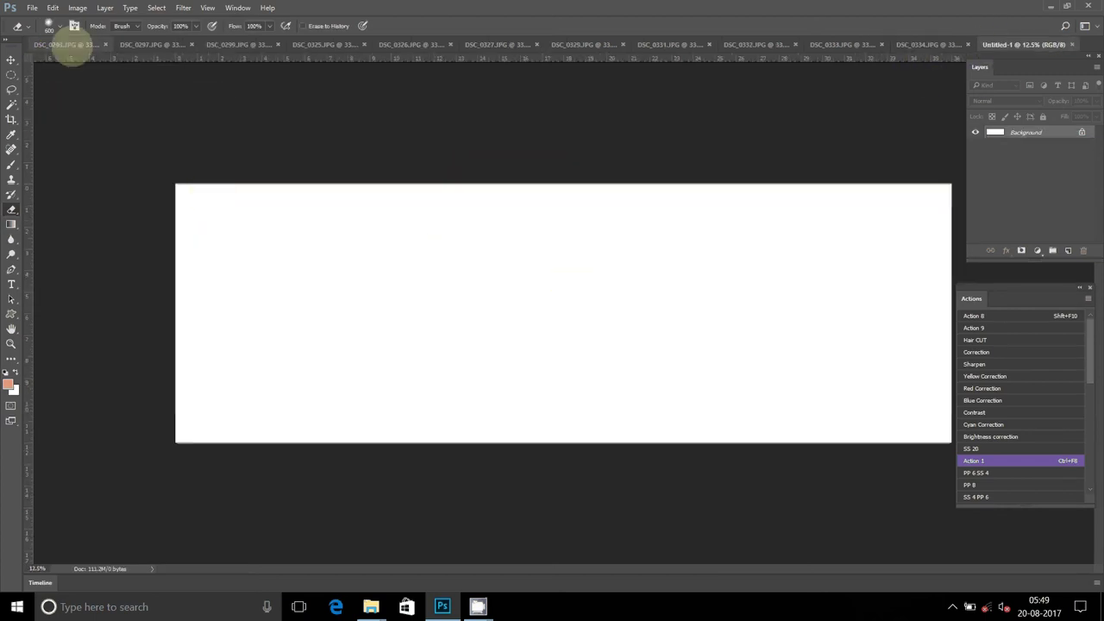
# Paste the photo into Untitled-1 as Layer 1 and move it toward the lower left.
pyautogui.click(53, 7)
pyautogui.click(63, 132)
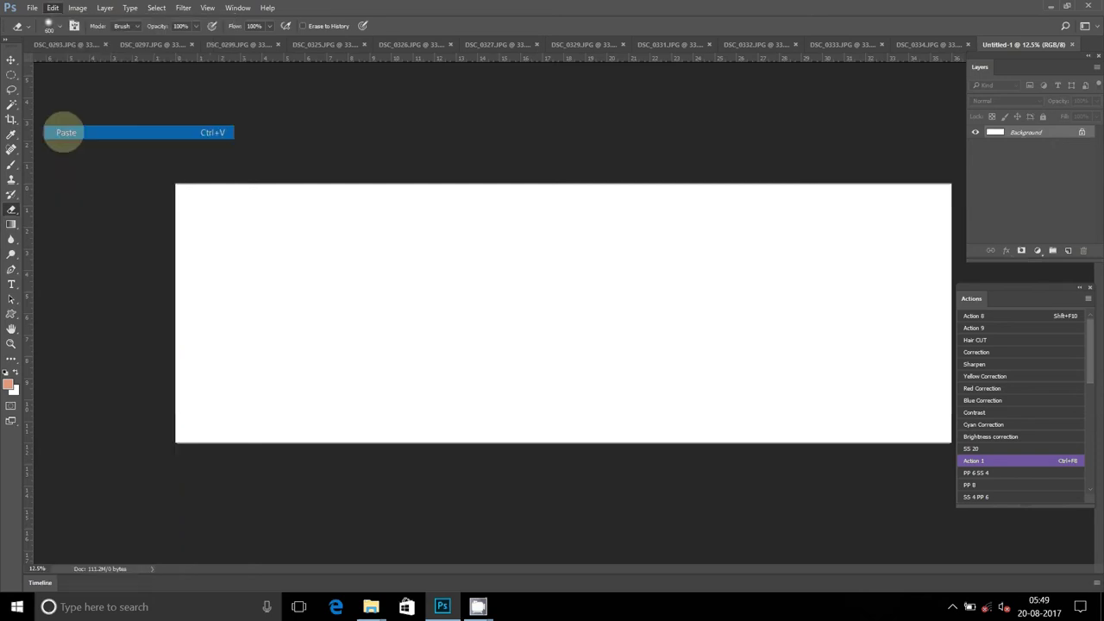
pyautogui.click(11, 59)
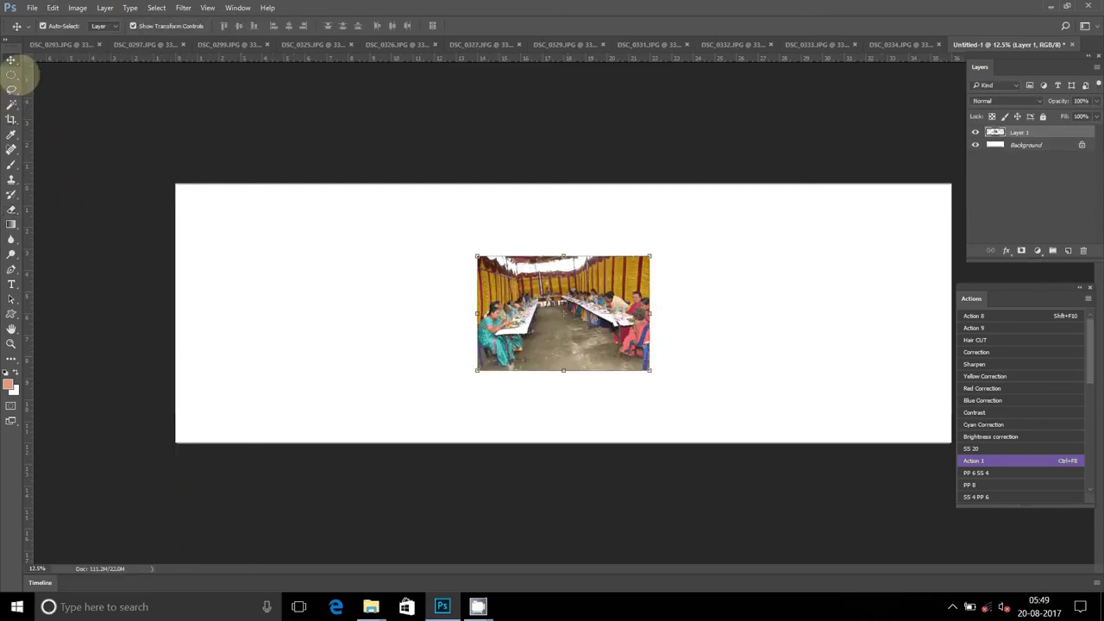
pyautogui.moveTo(618, 304)
pyautogui.mouseDown()
pyautogui.moveTo(414, 341)
pyautogui.moveTo(364, 322)
pyautogui.mouseUp()
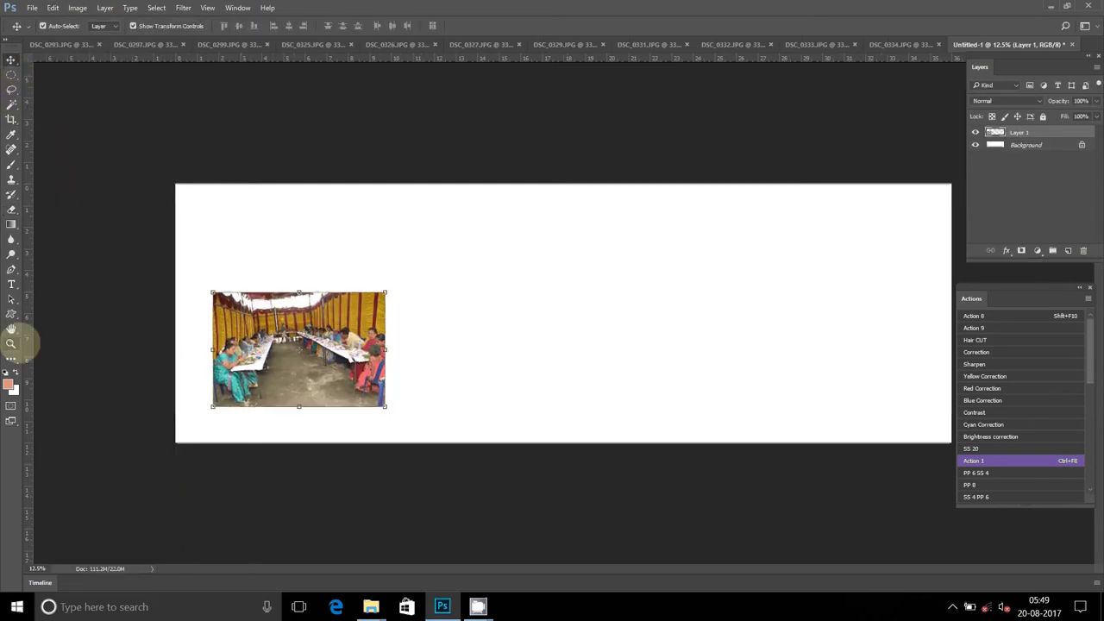
pyautogui.click(11, 343)
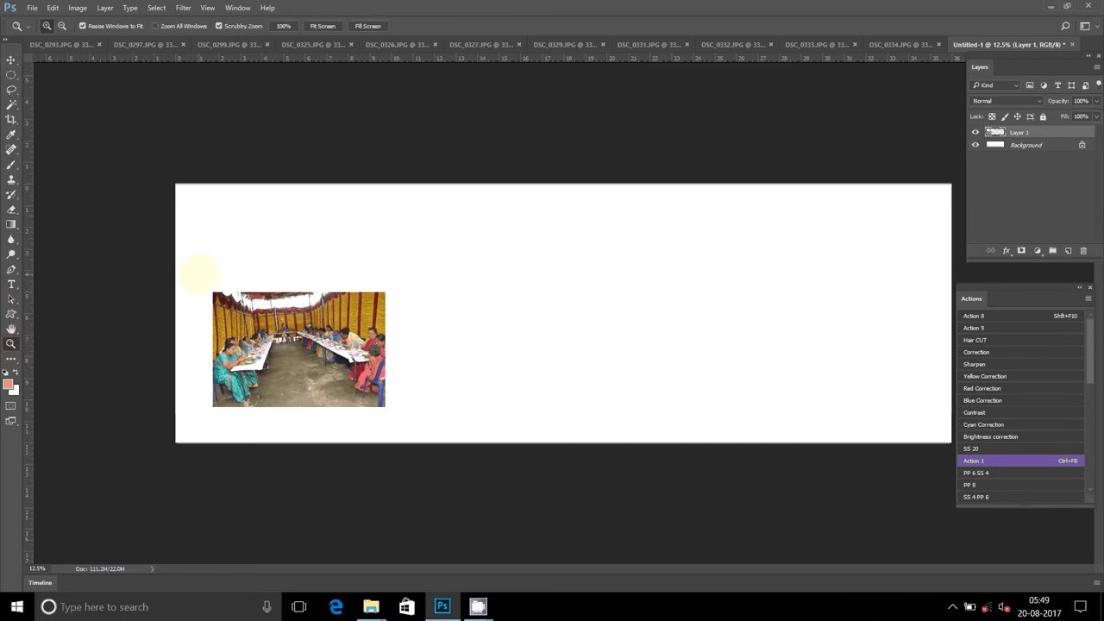
pyautogui.click(198, 271)
pyautogui.click(198, 207)
pyautogui.hotkey('ctrl', '+')
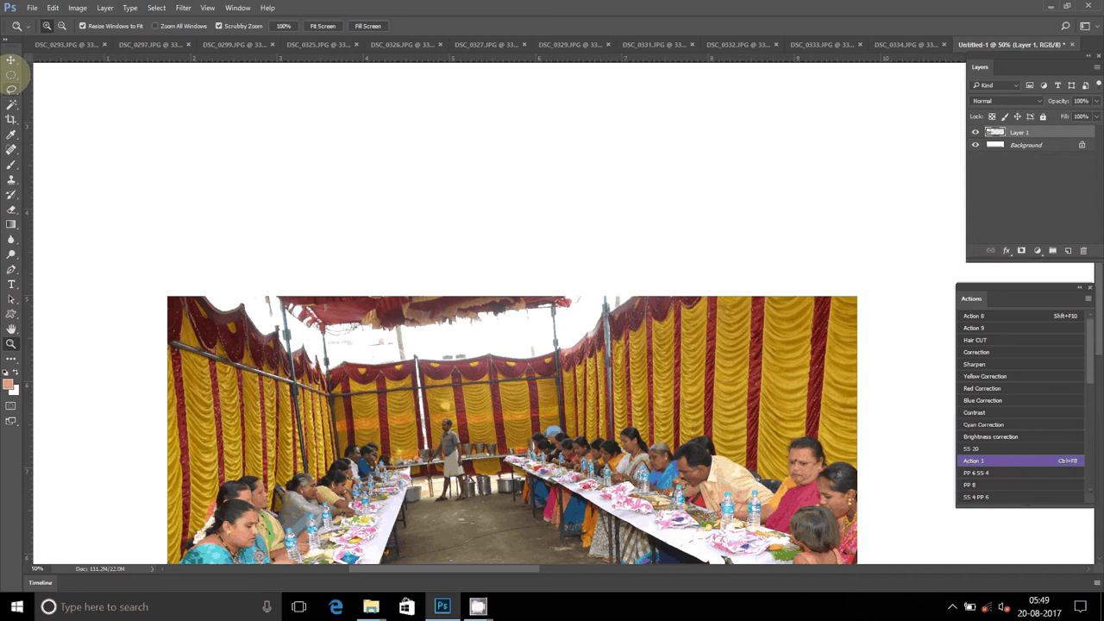
# Erase the photo's top strip using a rectangular selection feathered by 3 px, then deselect.
pyautogui.click(11, 75)
pyautogui.click(77, 76)
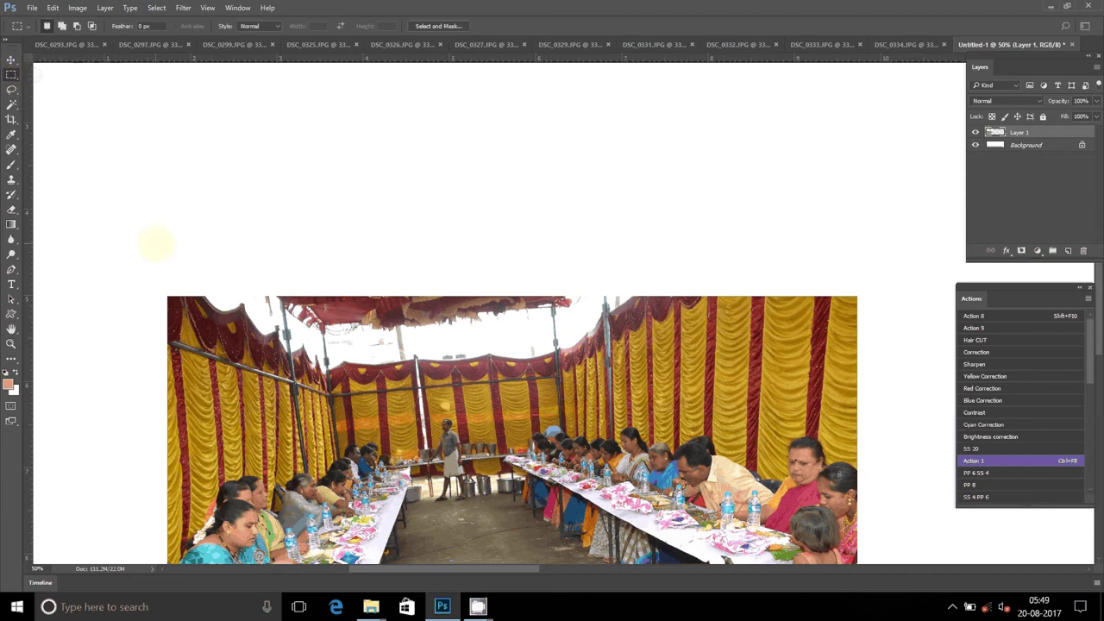
pyautogui.moveTo(108, 191)
pyautogui.mouseDown()
pyautogui.moveTo(821, 416)
pyautogui.moveTo(876, 416)
pyautogui.mouseUp()
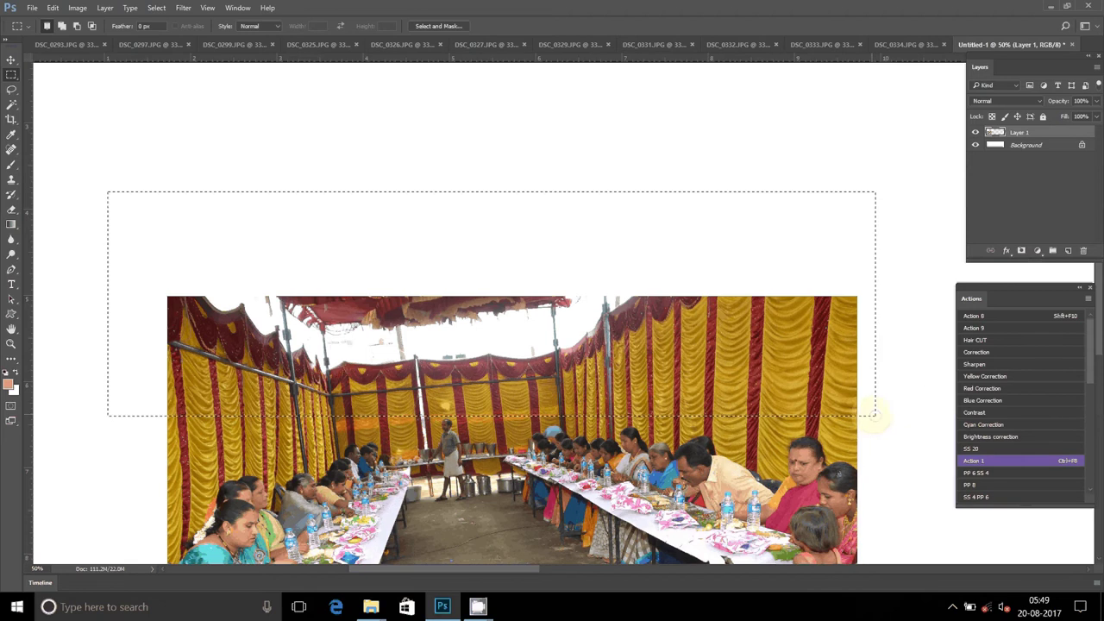
pyautogui.rightClick(805, 150)
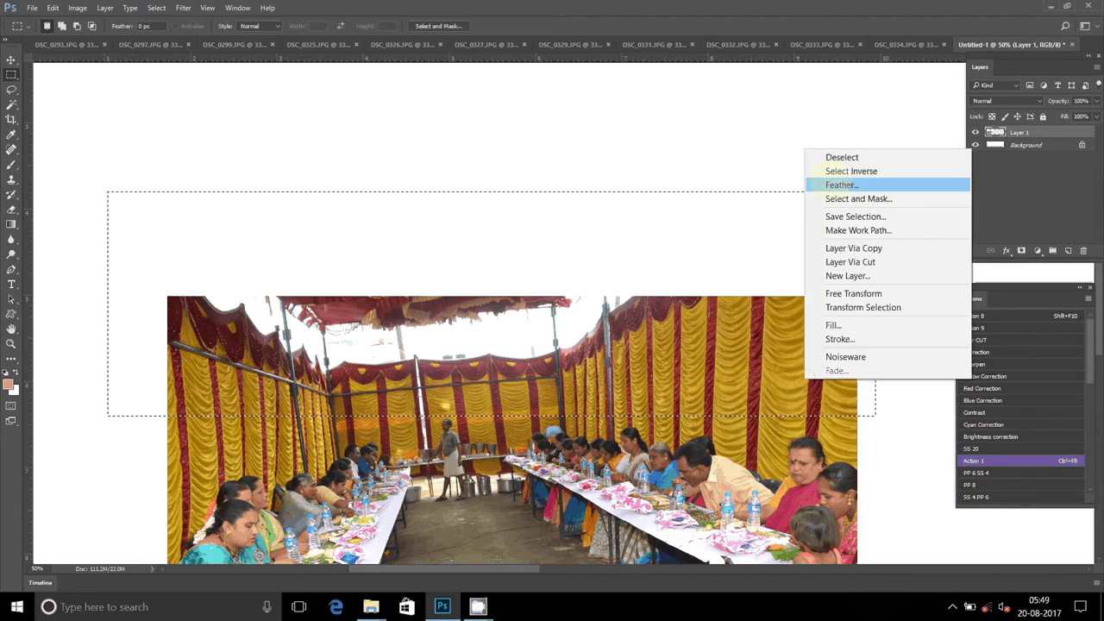
pyautogui.click(833, 183)
pyautogui.write('3')
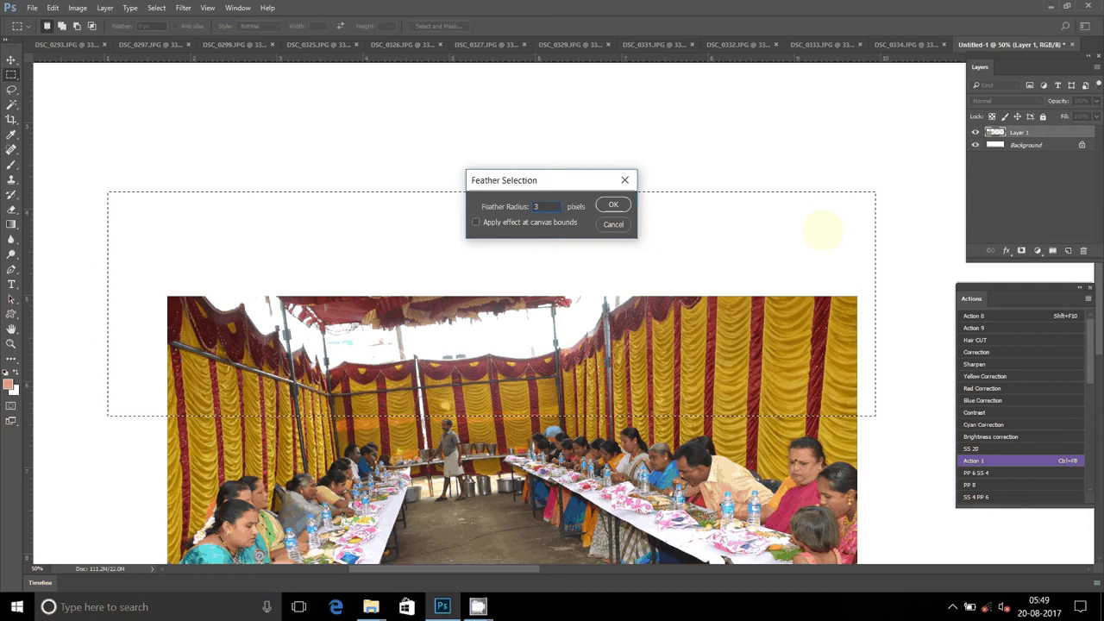
pyautogui.press('Return')
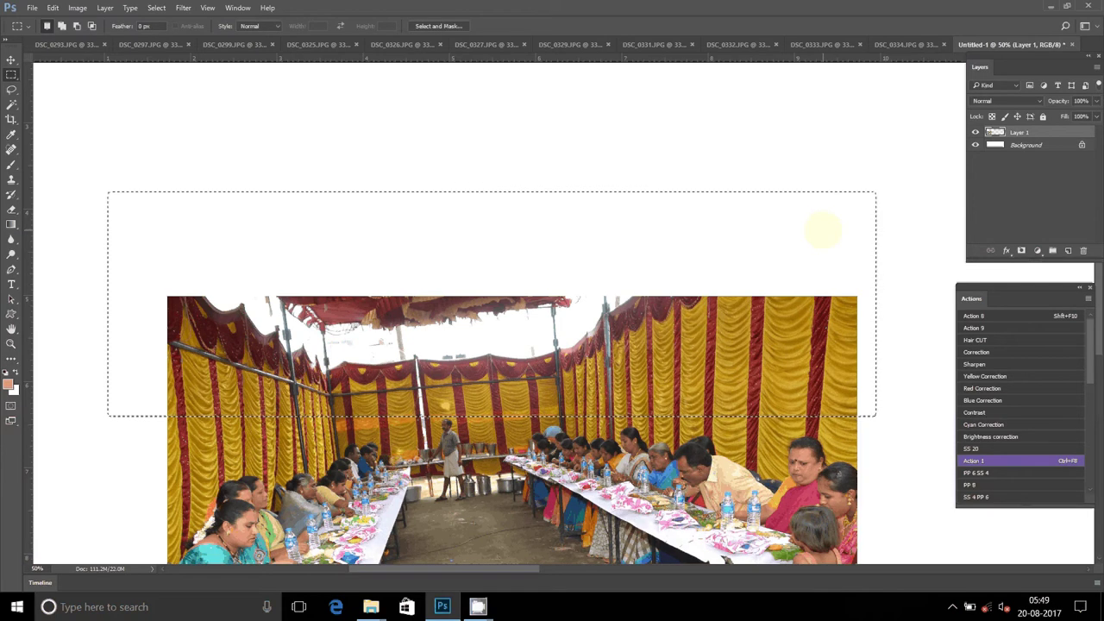
pyautogui.press('Delete')
pyautogui.click(791, 227)
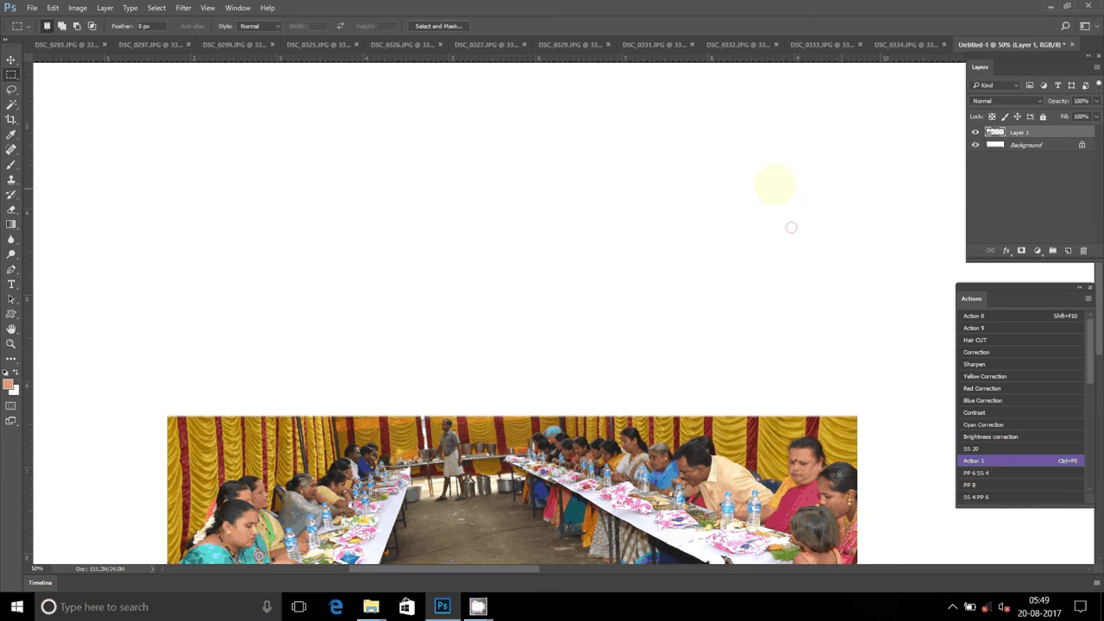
# Fit the banner in the window and move the trimmed photo into the bottom-left corner.
pyautogui.click(11, 344)
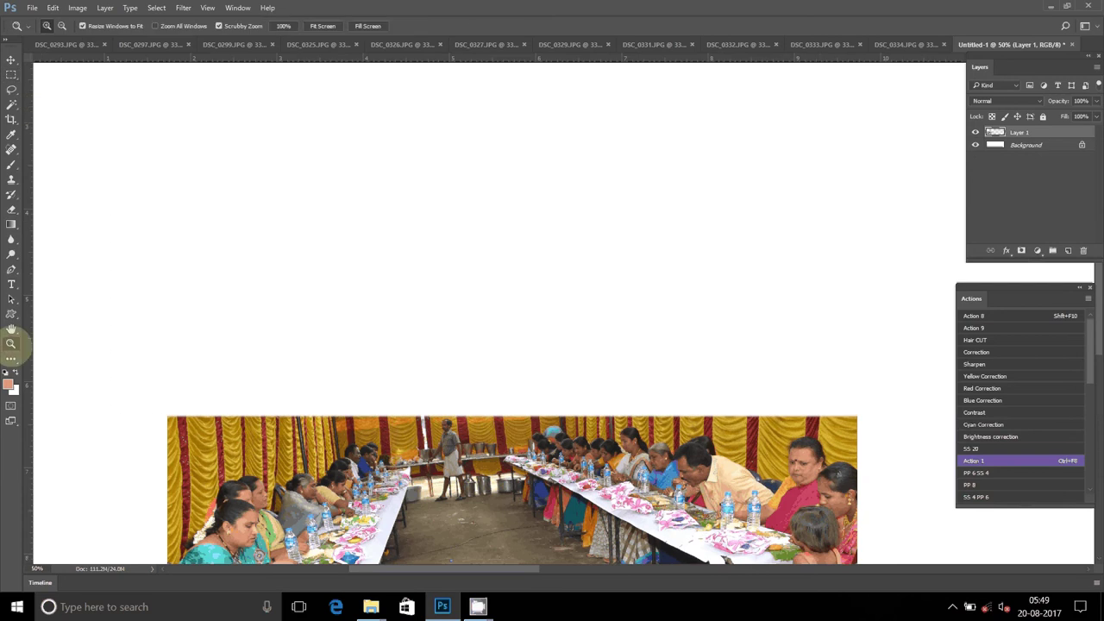
pyautogui.hotkey('ctrl', '0')
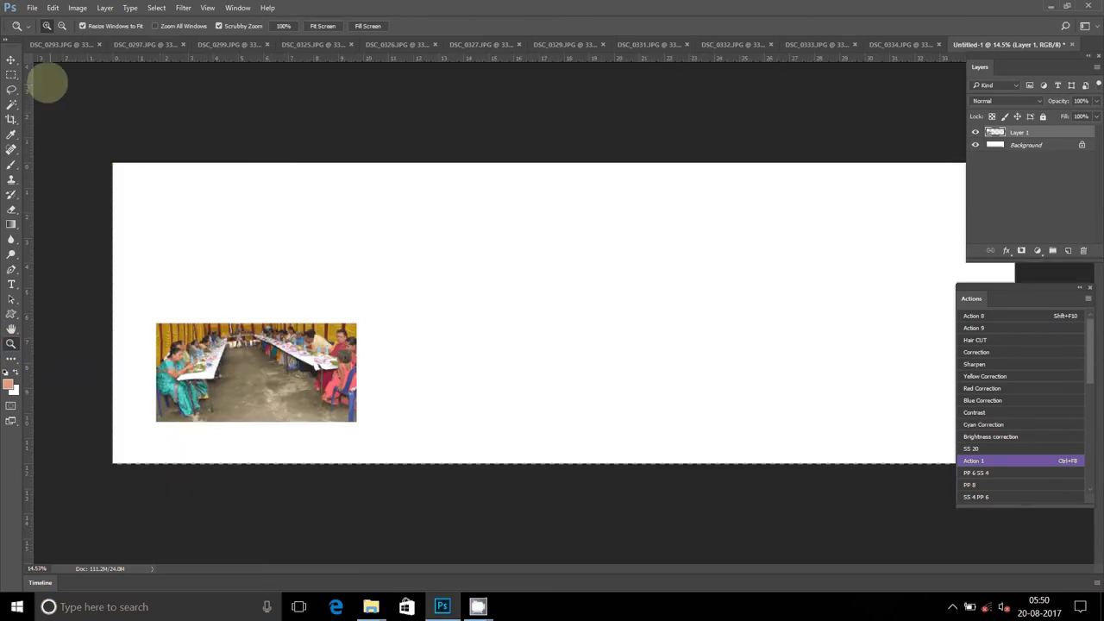
pyautogui.click(12, 58)
pyautogui.moveTo(302, 330); pyautogui.dragTo(265, 363)
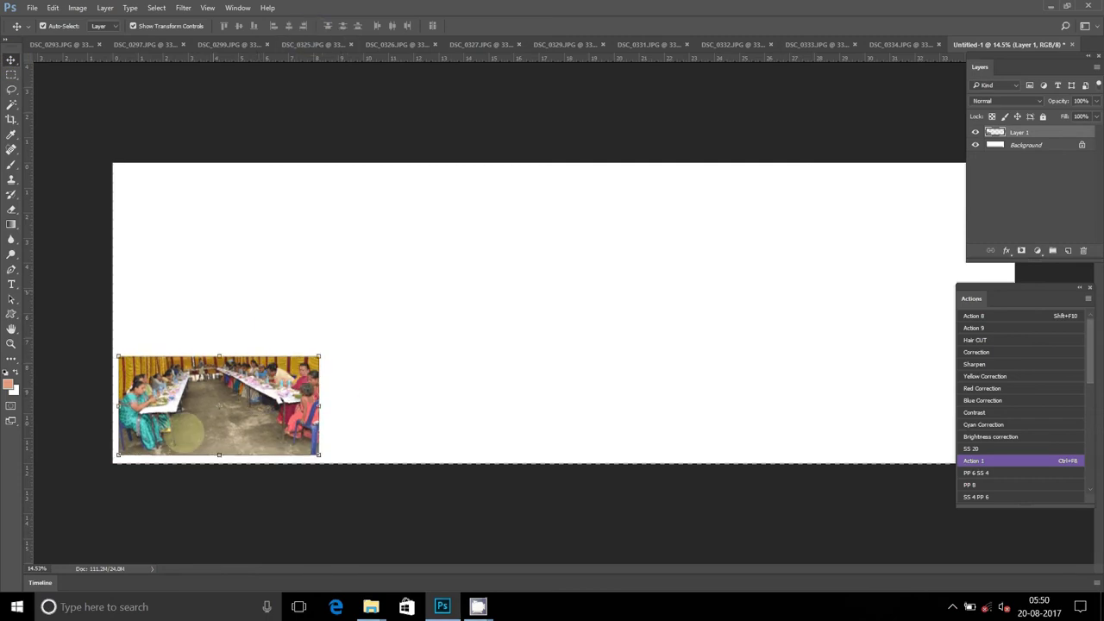
# Resize the DSC_0334 photo to 6 inches wide.
pyautogui.click(902, 44)
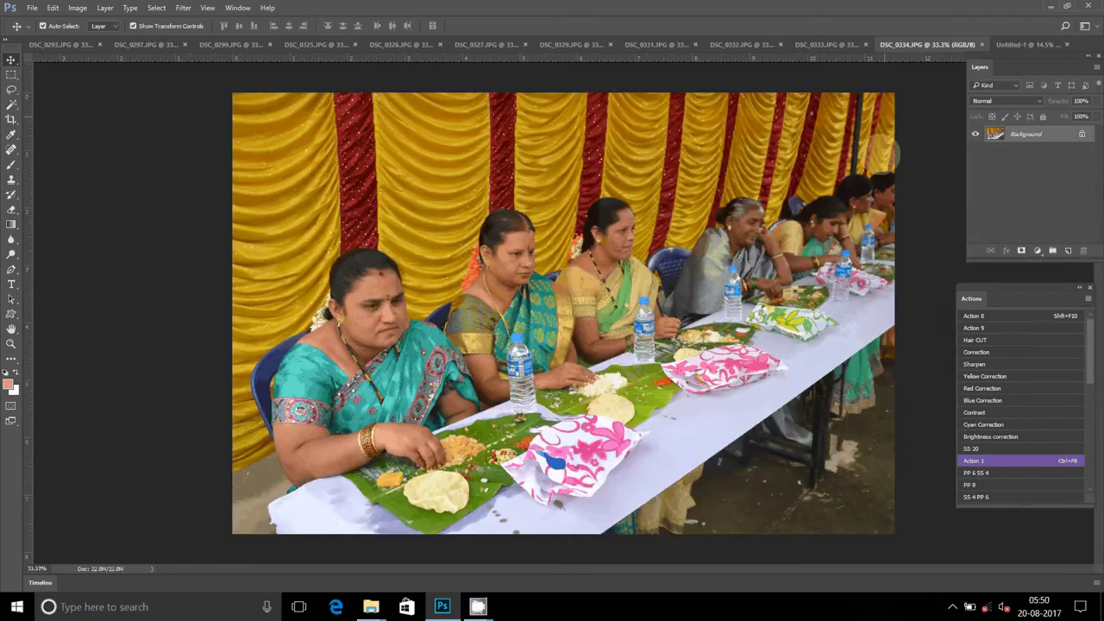
pyautogui.hotkey('ctrl', 'F8')
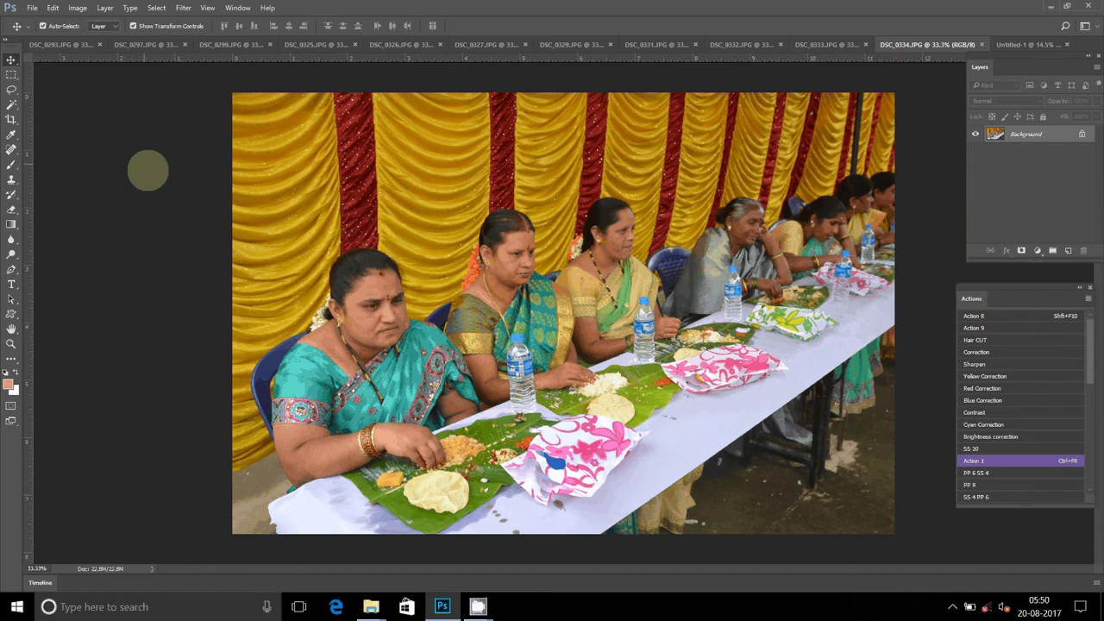
pyautogui.click(76, 8)
pyautogui.click(108, 113)
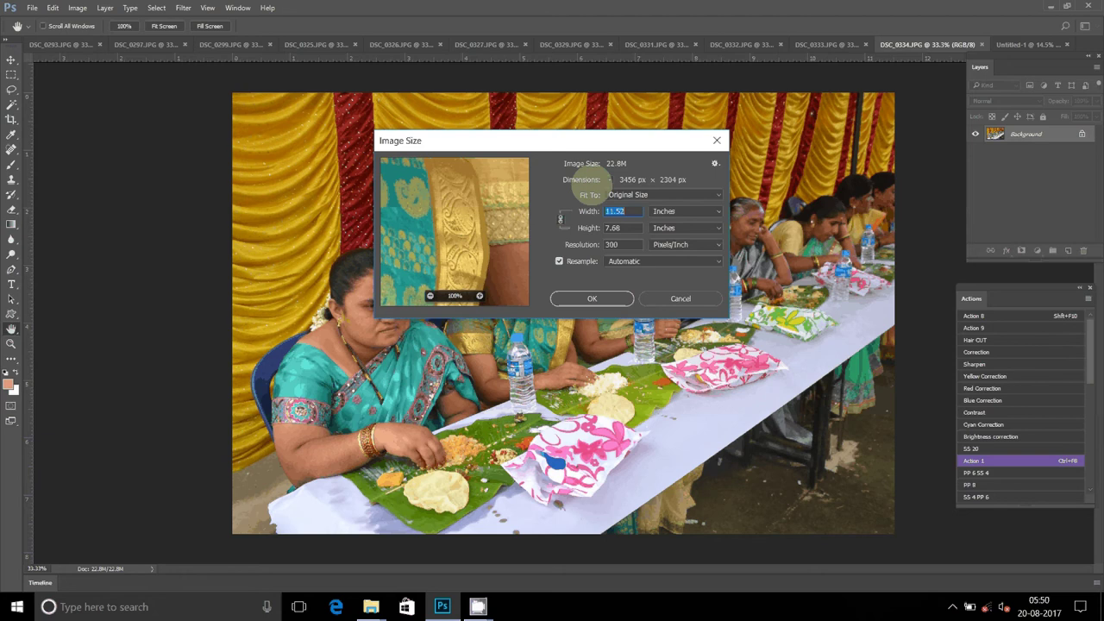
pyautogui.write('6')
pyautogui.click(592, 298)
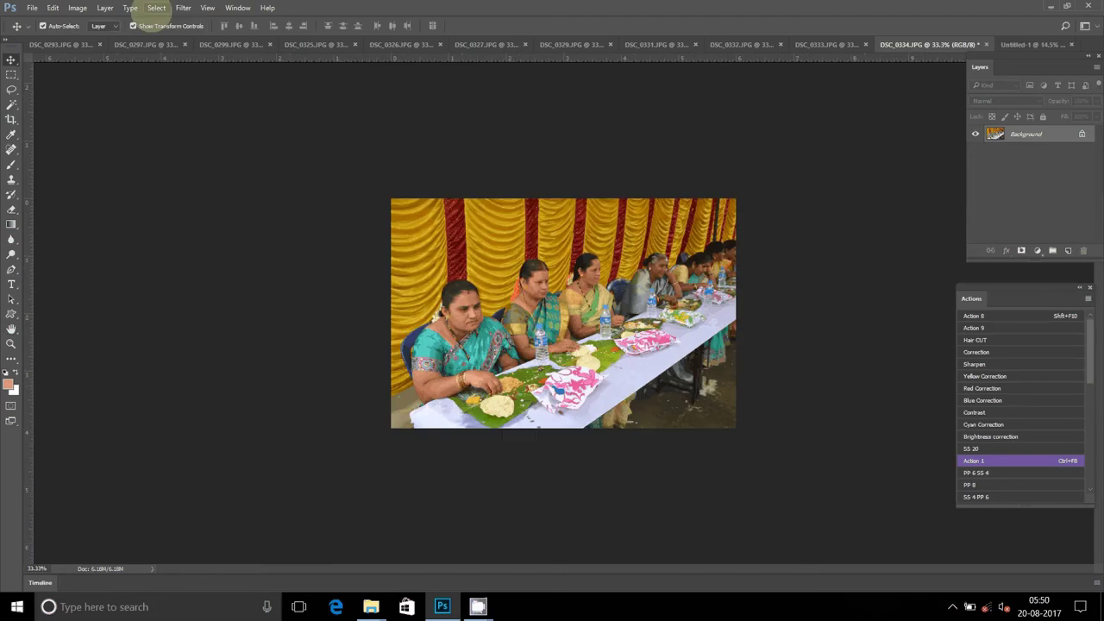
# Cut the entire DSC_0334 image and close its document without saving.
pyautogui.click(156, 9)
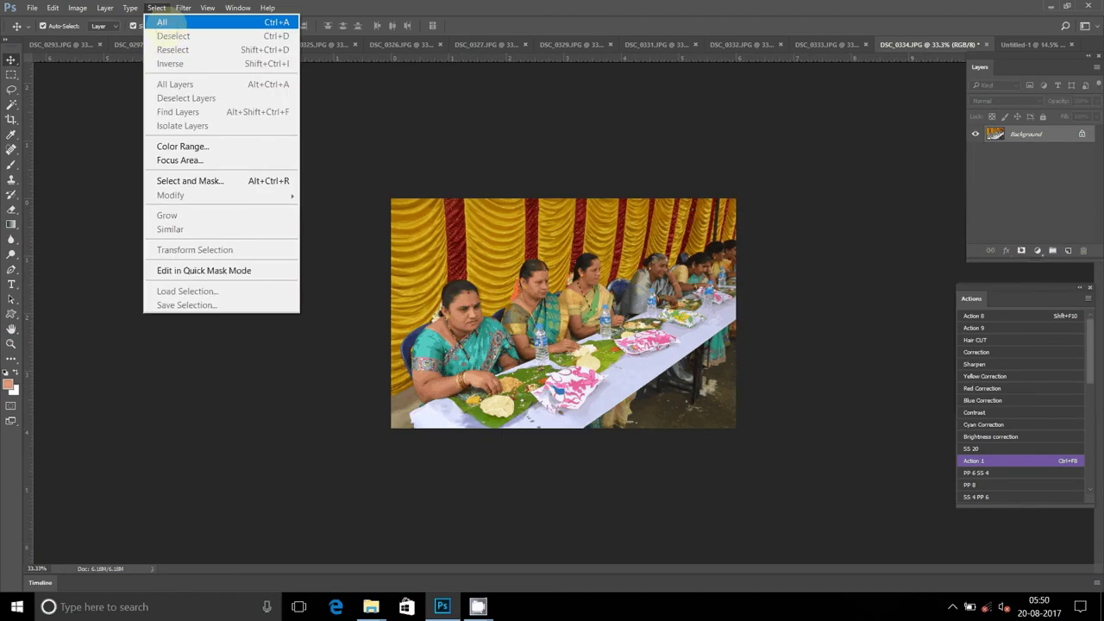
pyautogui.click(163, 21)
pyautogui.click(53, 7)
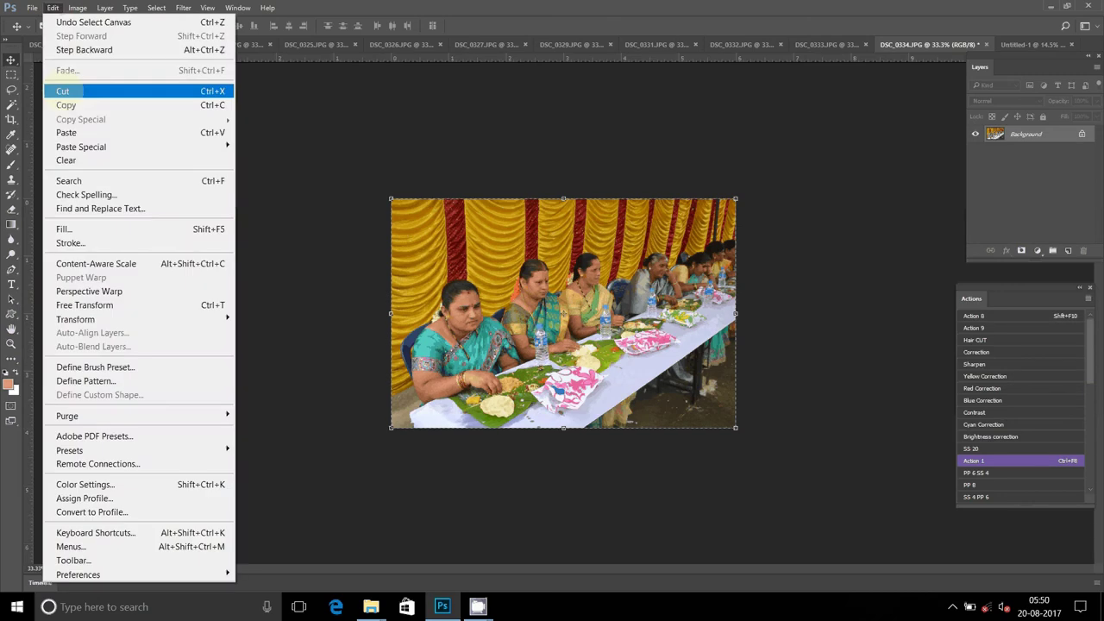
pyautogui.click(65, 90)
pyautogui.click(986, 44)
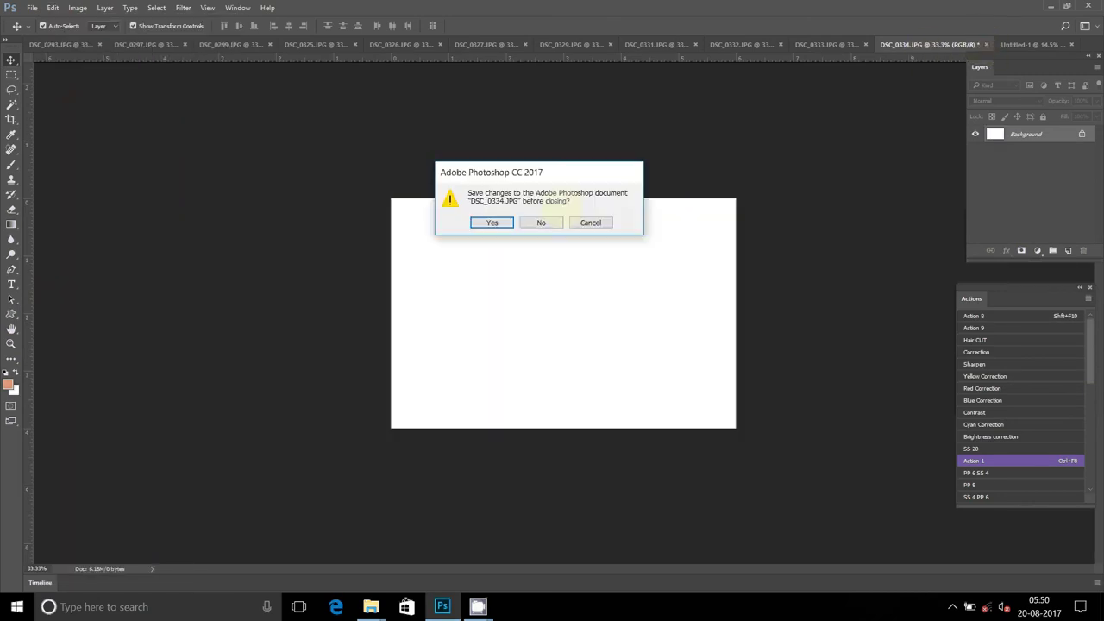
pyautogui.click(541, 222)
# Paste the DSC_0334 photo into the banner as Layer 2, placed above the first photo.
pyautogui.click(53, 8)
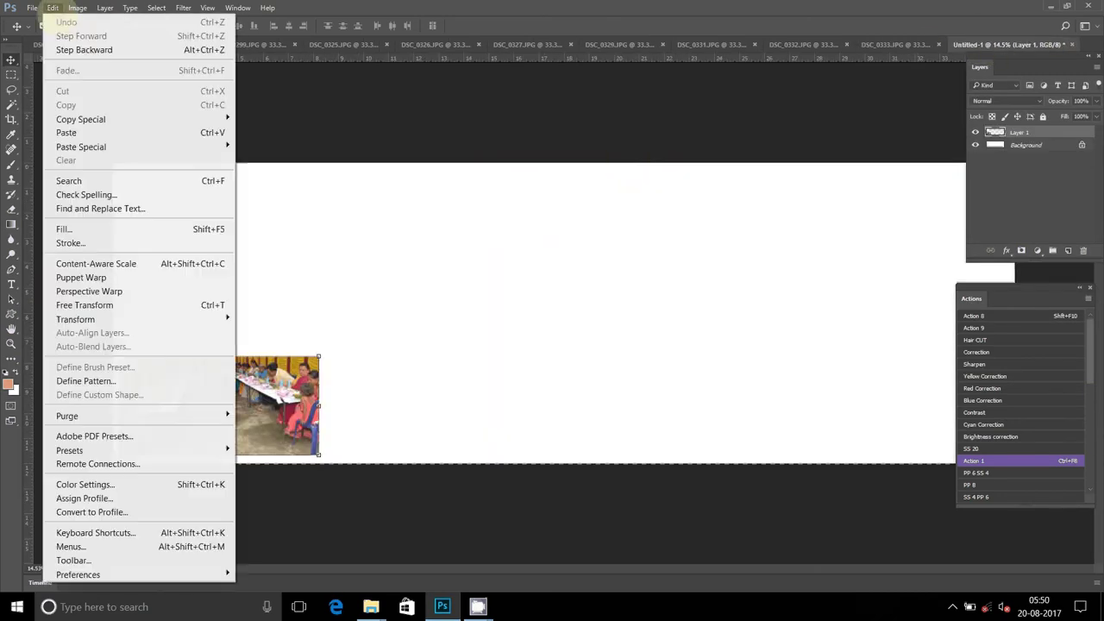
pyautogui.click(66, 132)
pyautogui.moveTo(570, 272); pyautogui.dragTo(210, 259)
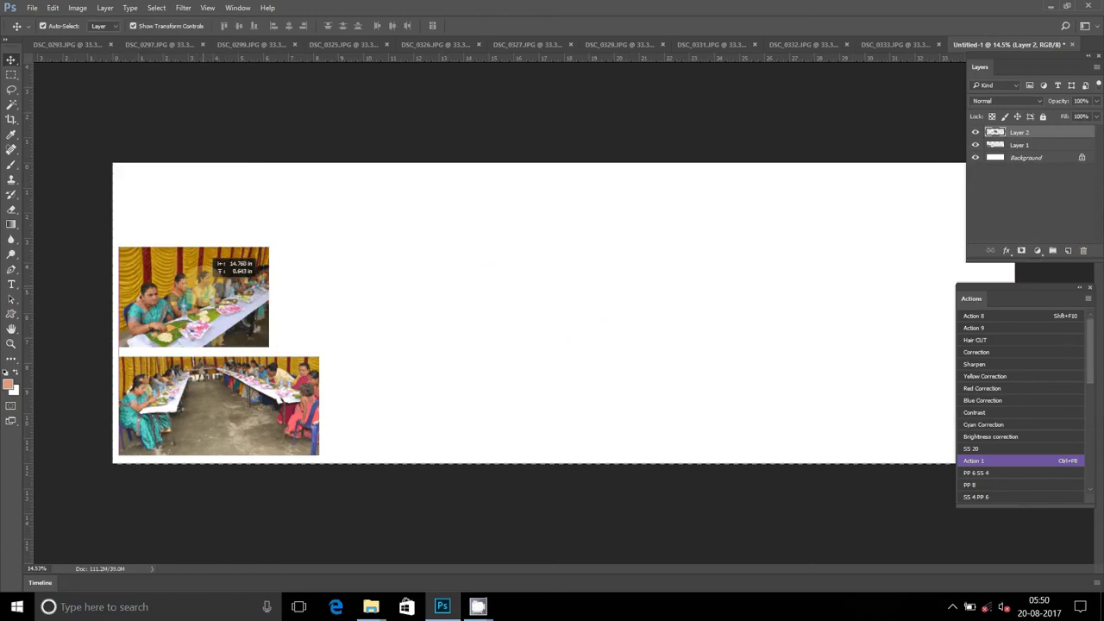
pyautogui.click(891, 45)
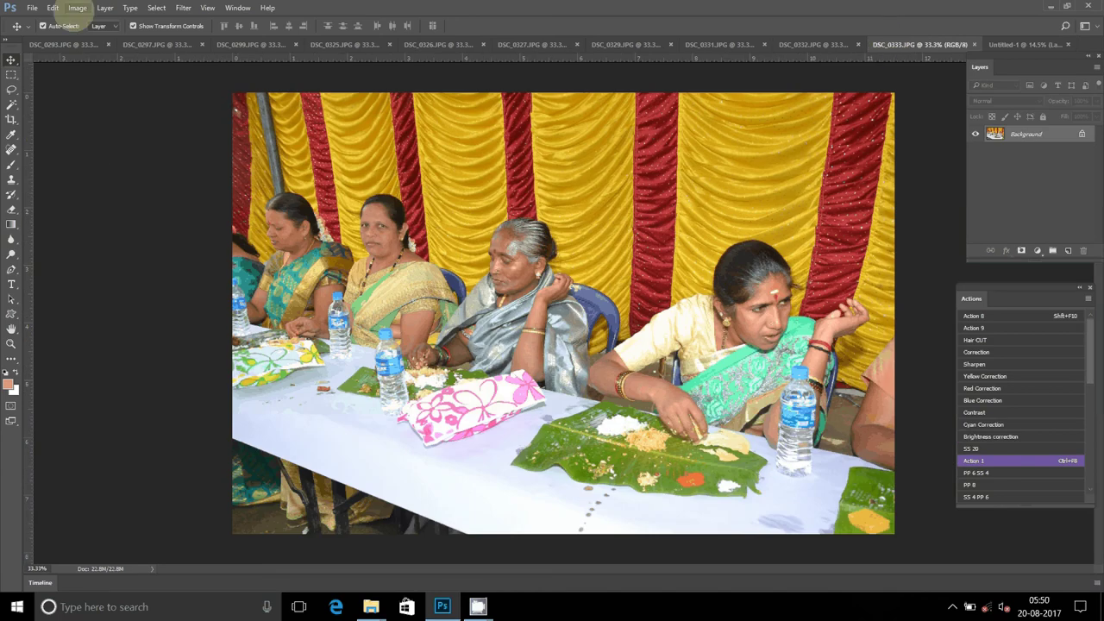
# Resize the DSC_0333 photo to 6 inches wide.
pyautogui.click(77, 8)
pyautogui.moveTo(107, 140)
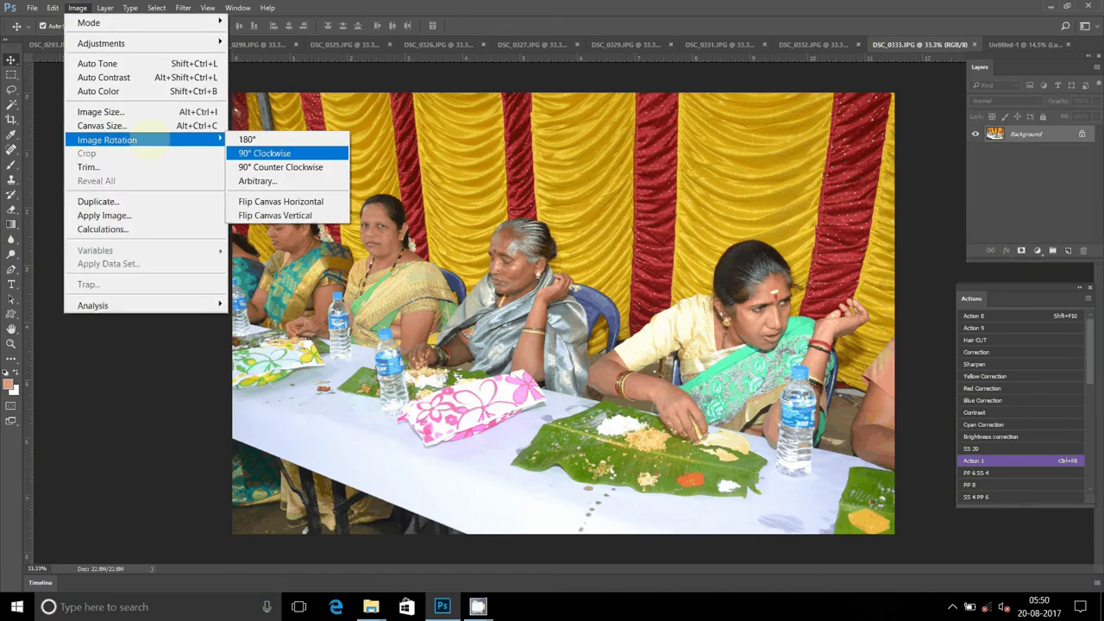
pyautogui.click(121, 111)
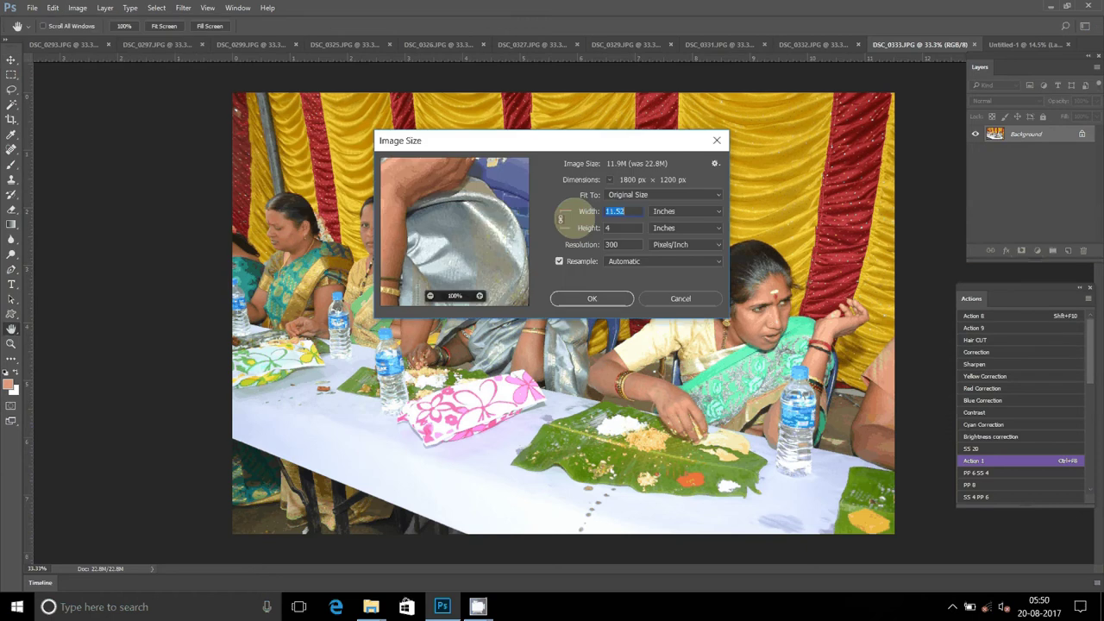
pyautogui.write('6')
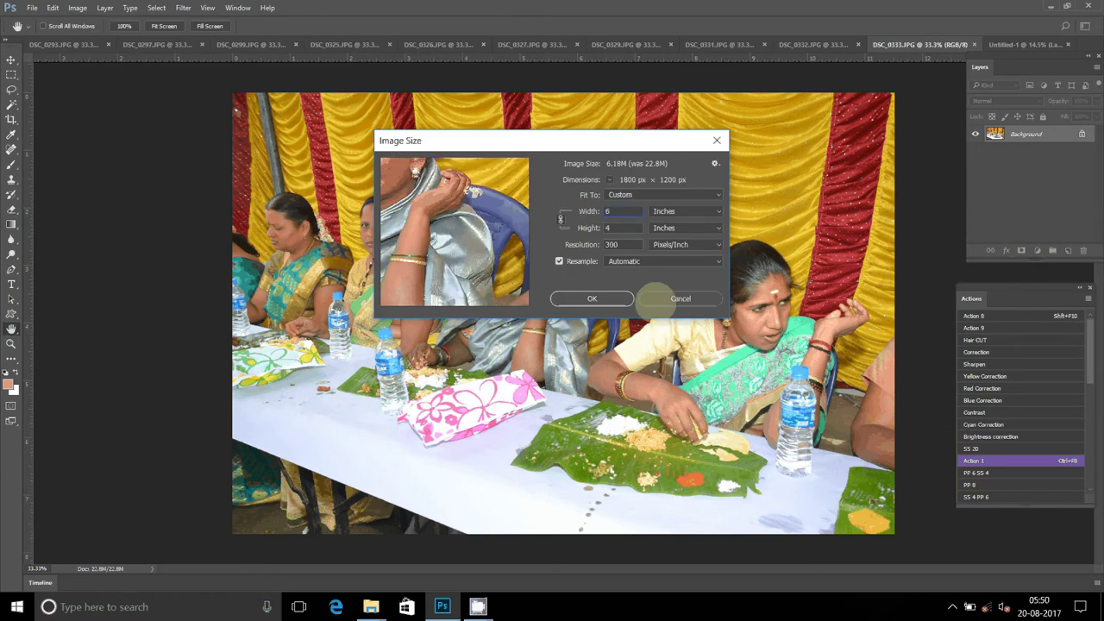
pyautogui.press('Return')
pyautogui.press('v')
# Cut the entire DSC_0333 image and close its document without saving.
pyautogui.click(156, 8)
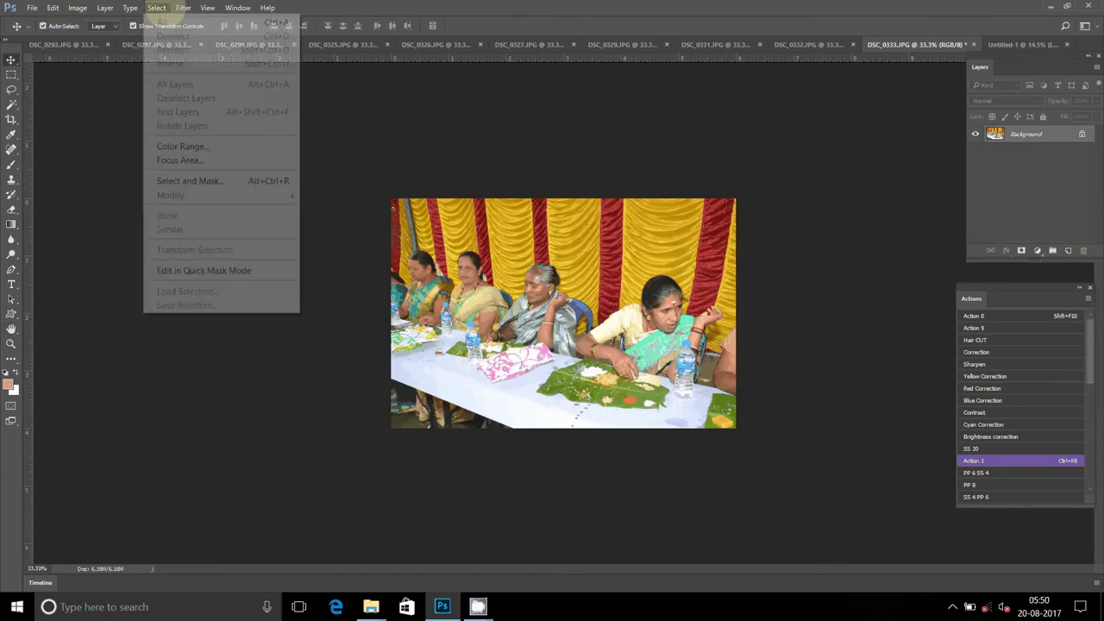
pyautogui.click(53, 8)
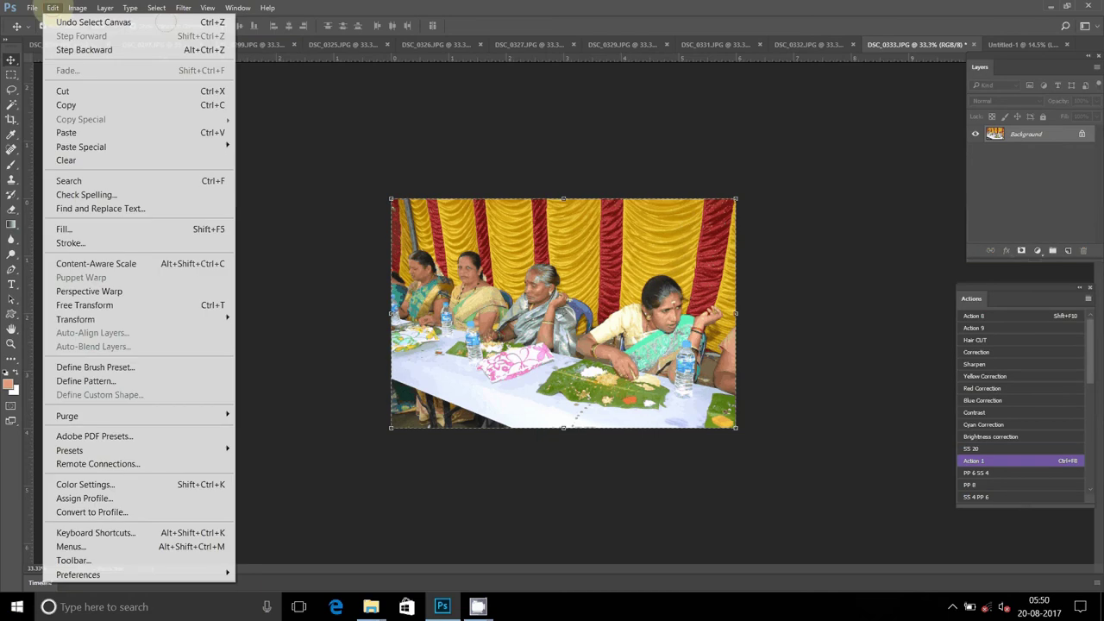
pyautogui.click(62, 90)
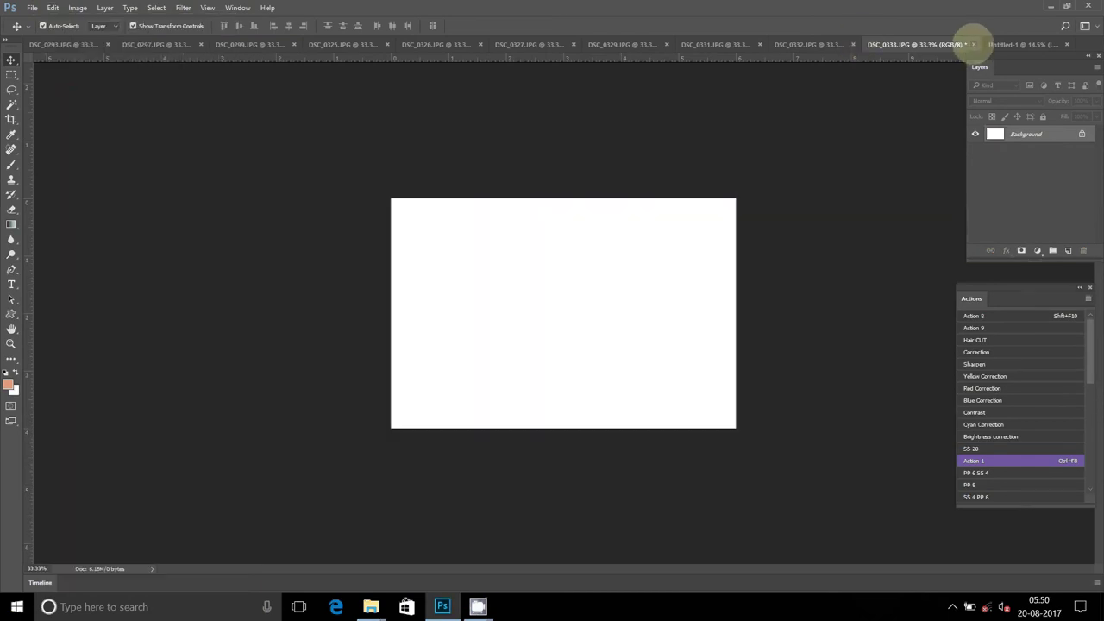
pyautogui.click(974, 44)
pyautogui.click(541, 223)
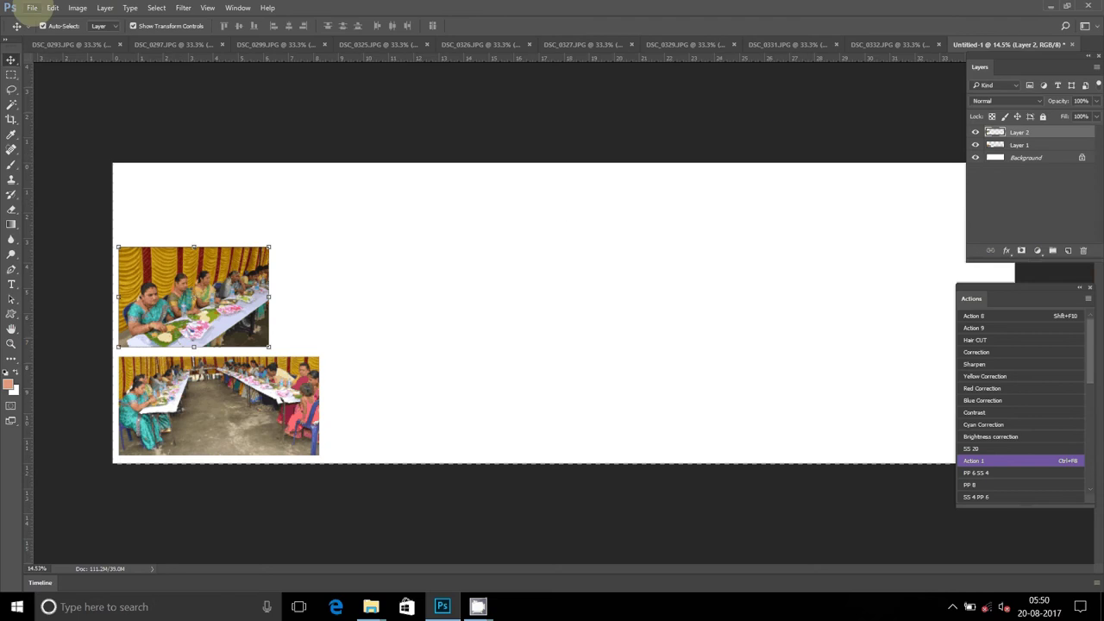
# Paste the photo into the banner as Layer 3 in the top-left corner.
pyautogui.click(53, 8)
pyautogui.click(89, 132)
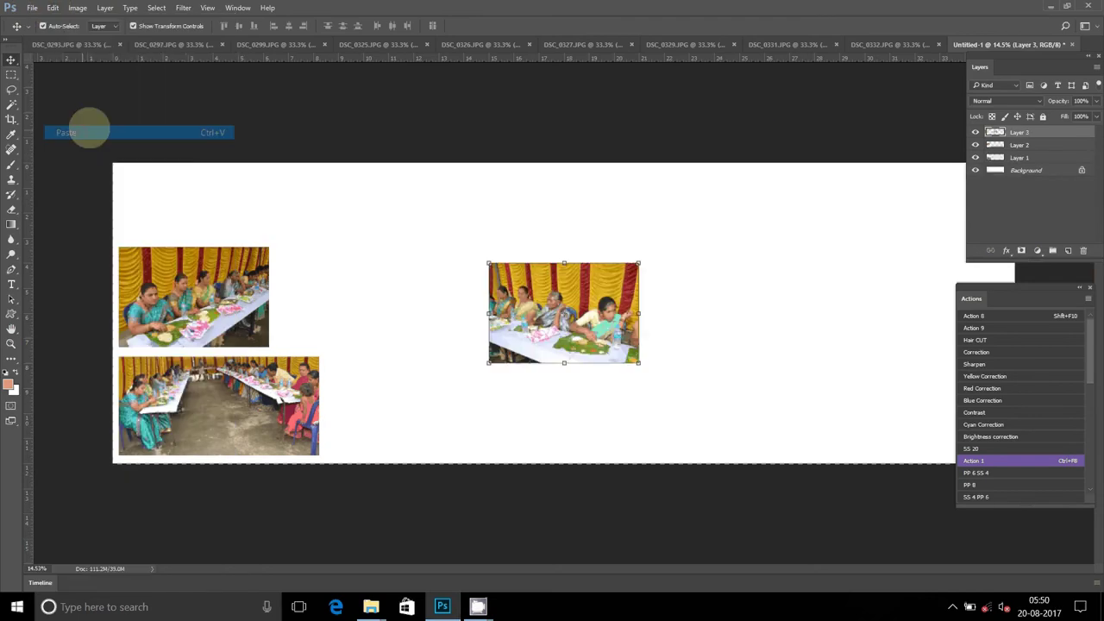
pyautogui.moveTo(546, 292)
pyautogui.mouseDown()
pyautogui.moveTo(428, 243)
pyautogui.moveTo(449, 235)
pyautogui.mouseUp()
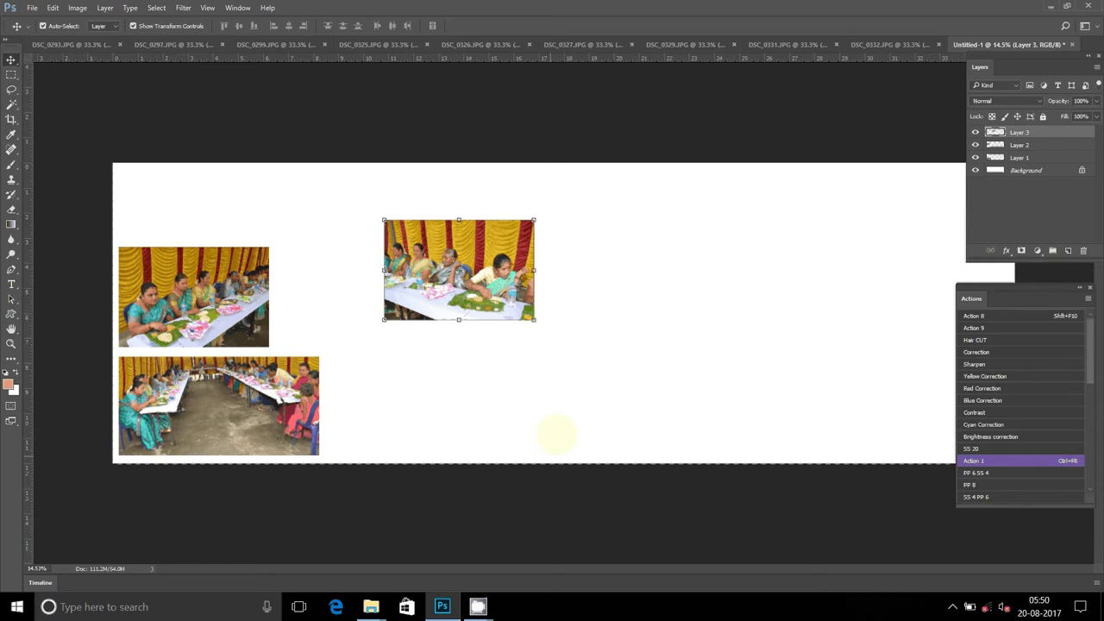
pyautogui.moveTo(477, 293)
pyautogui.mouseDown()
pyautogui.moveTo(328, 235)
pyautogui.moveTo(198, 240)
pyautogui.moveTo(190, 250)
pyautogui.mouseUp()
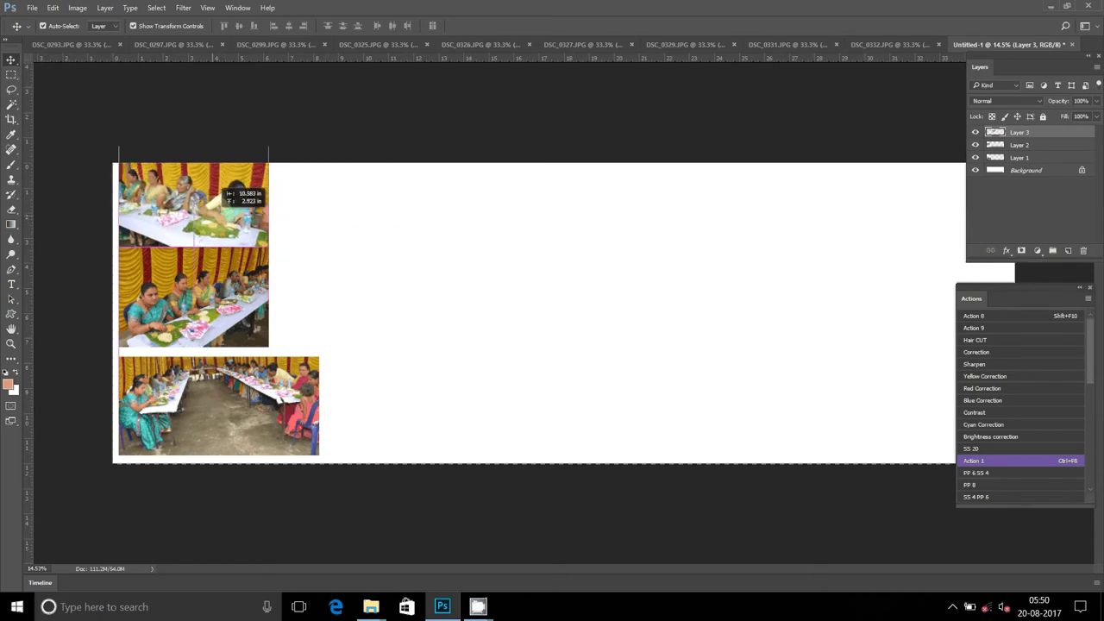
pyautogui.moveTo(216, 207); pyautogui.dragTo(215, 207)
# On Layer 2, select the band where the top photo overlaps it.
pyautogui.click(212, 297)
pyautogui.click(11, 74)
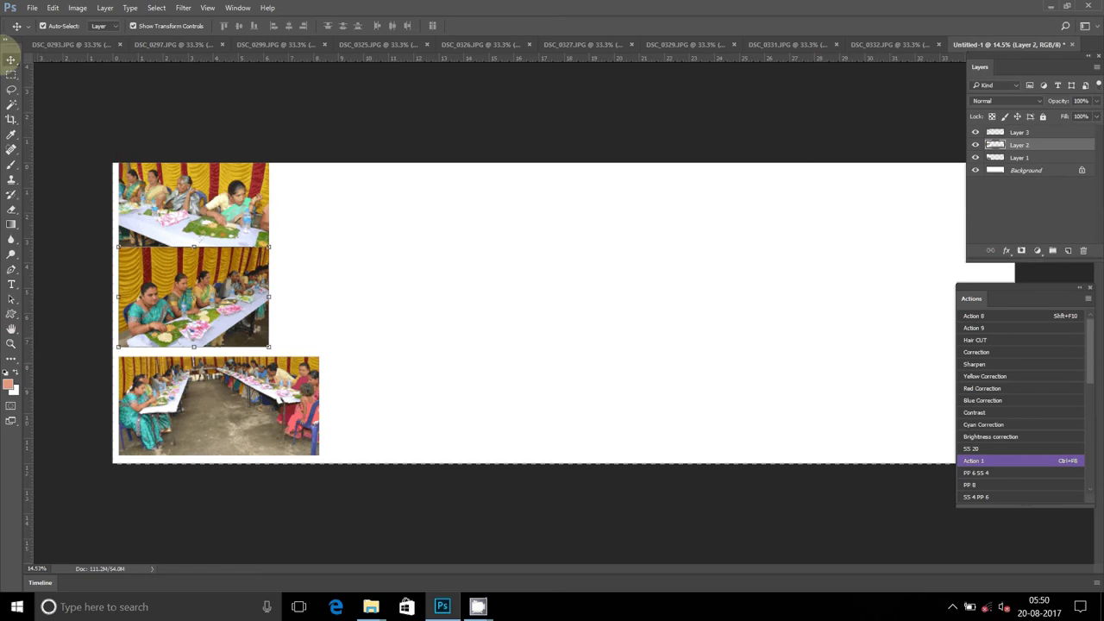
pyautogui.moveTo(113, 229); pyautogui.dragTo(289, 262)
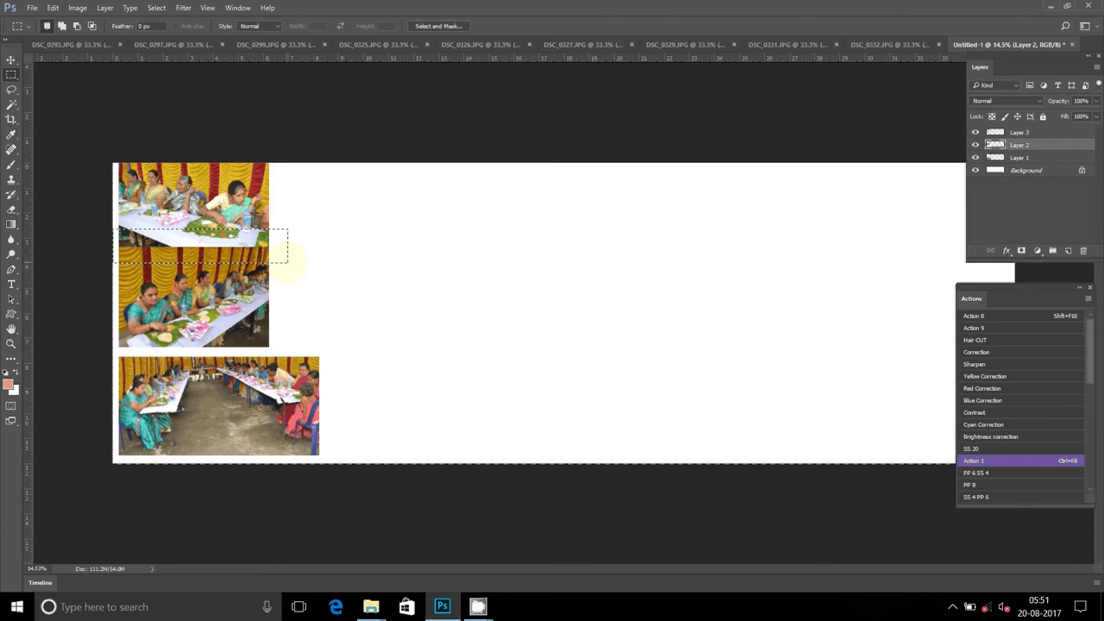
# Delete the overlapping strip from Layer 2, deselect, and nudge the top photo slightly down.
pyautogui.press('Delete')
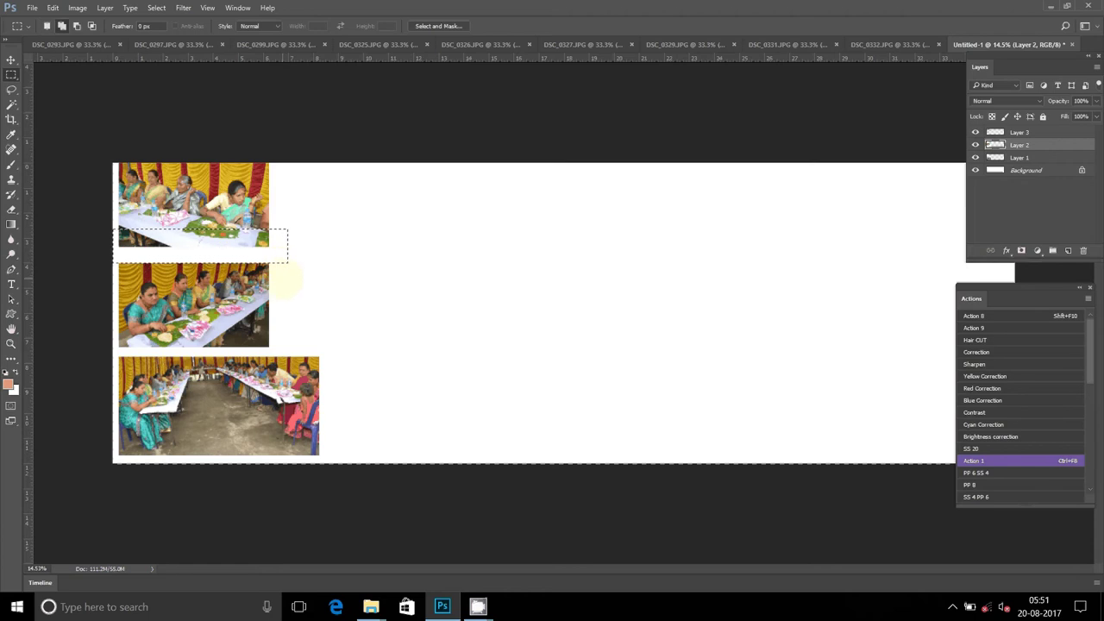
pyautogui.hotkey('ctrl', 'd')
pyautogui.press('v')
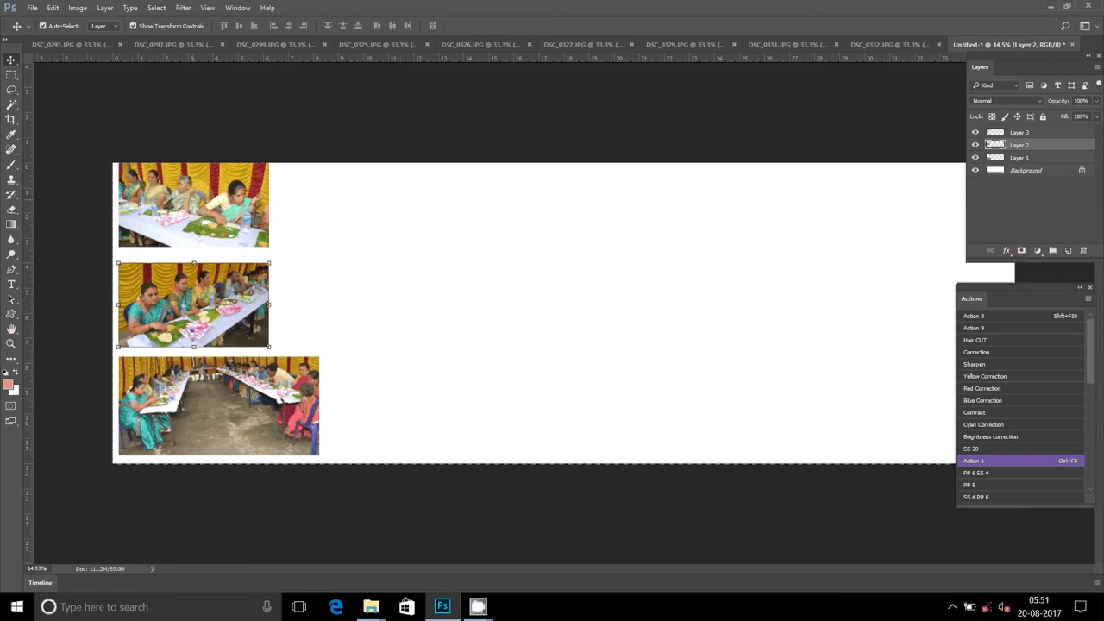
pyautogui.moveTo(215, 177); pyautogui.dragTo(215, 183)
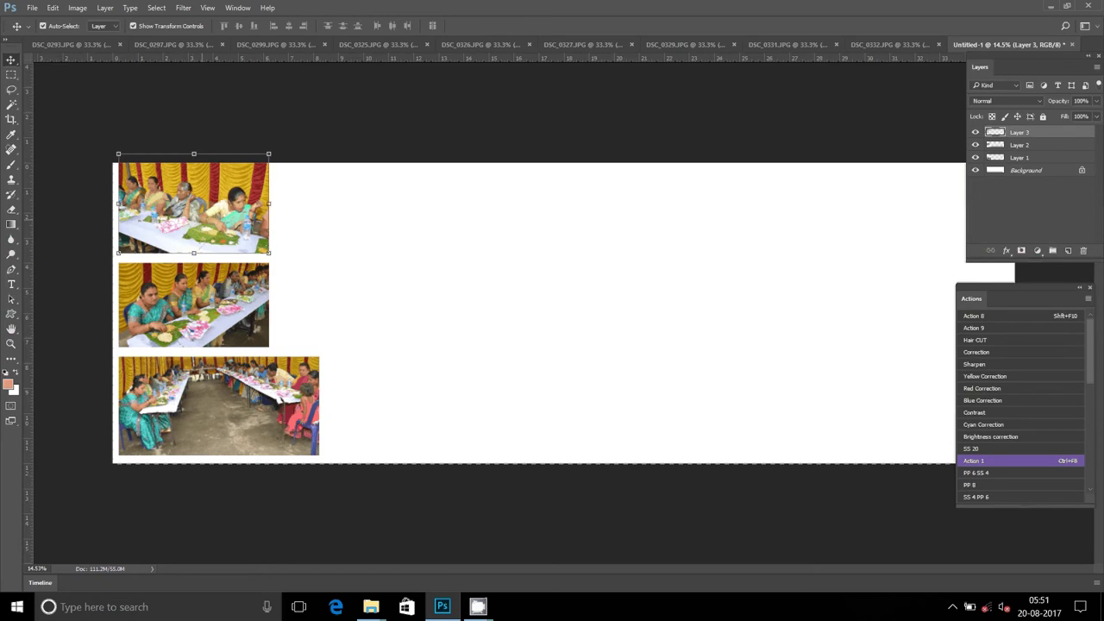
pyautogui.moveTo(292, 223); pyautogui.dragTo(292, 225)
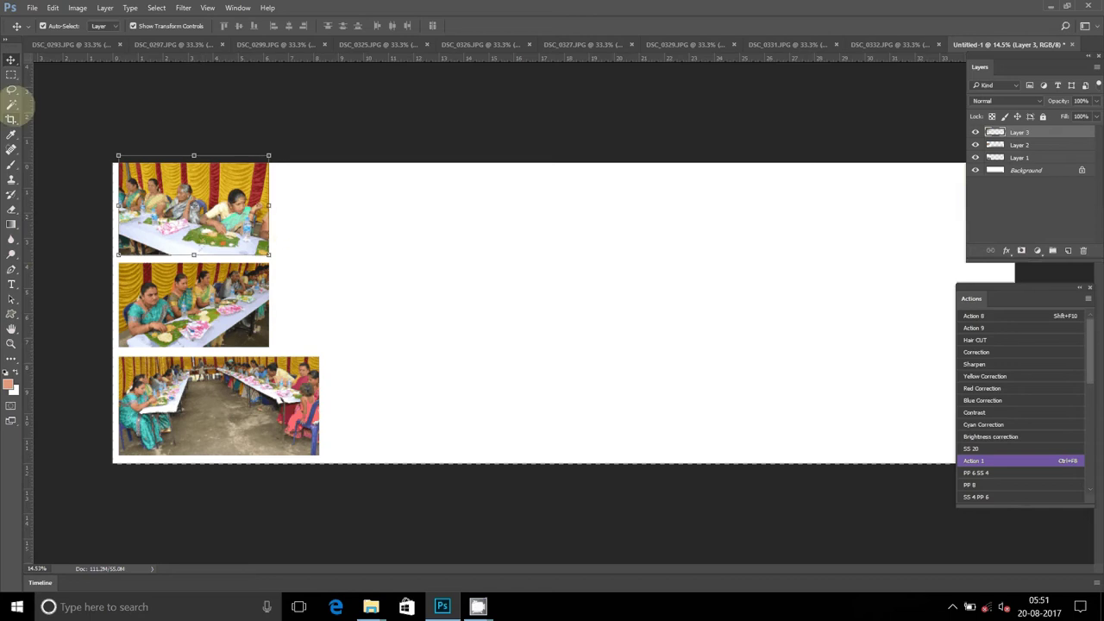
pyautogui.click(11, 74)
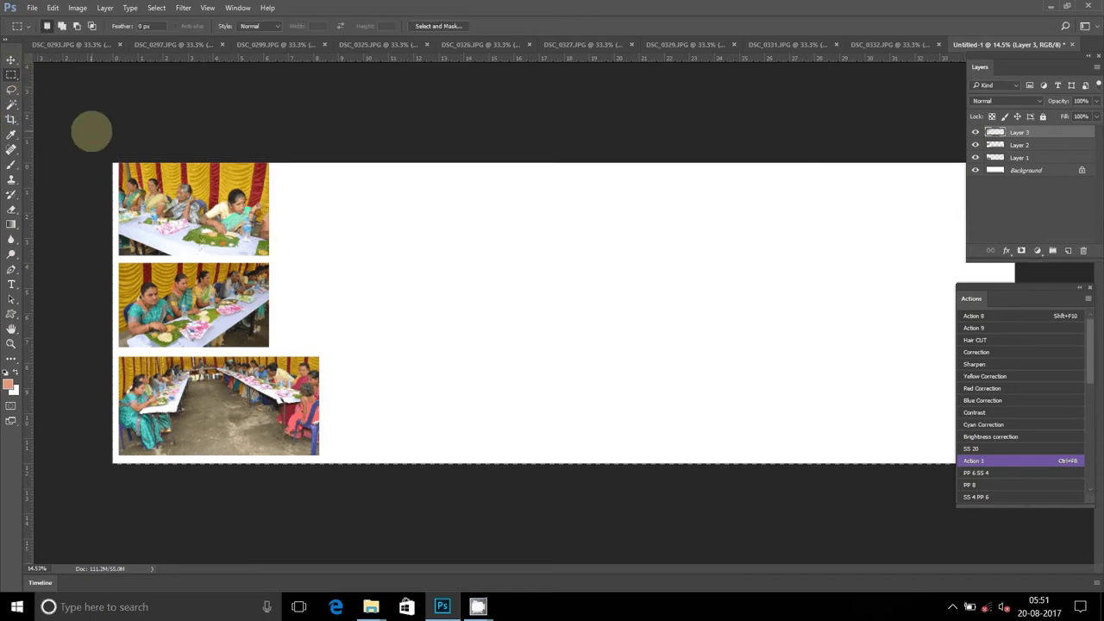
pyautogui.moveTo(82, 150); pyautogui.dragTo(264, 173)
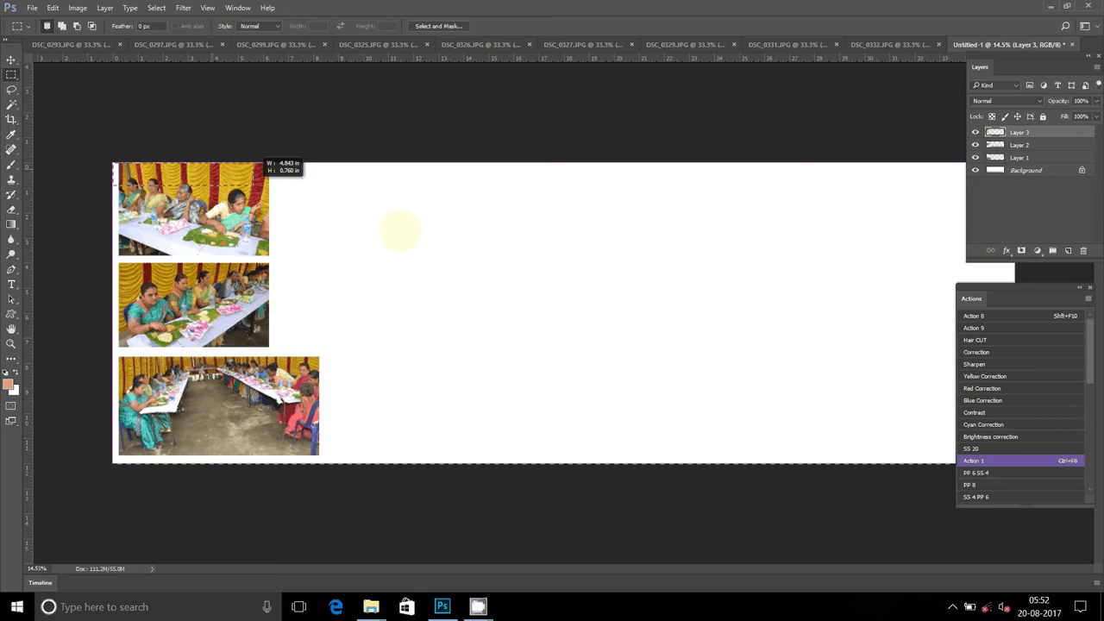
pyautogui.click(397, 282)
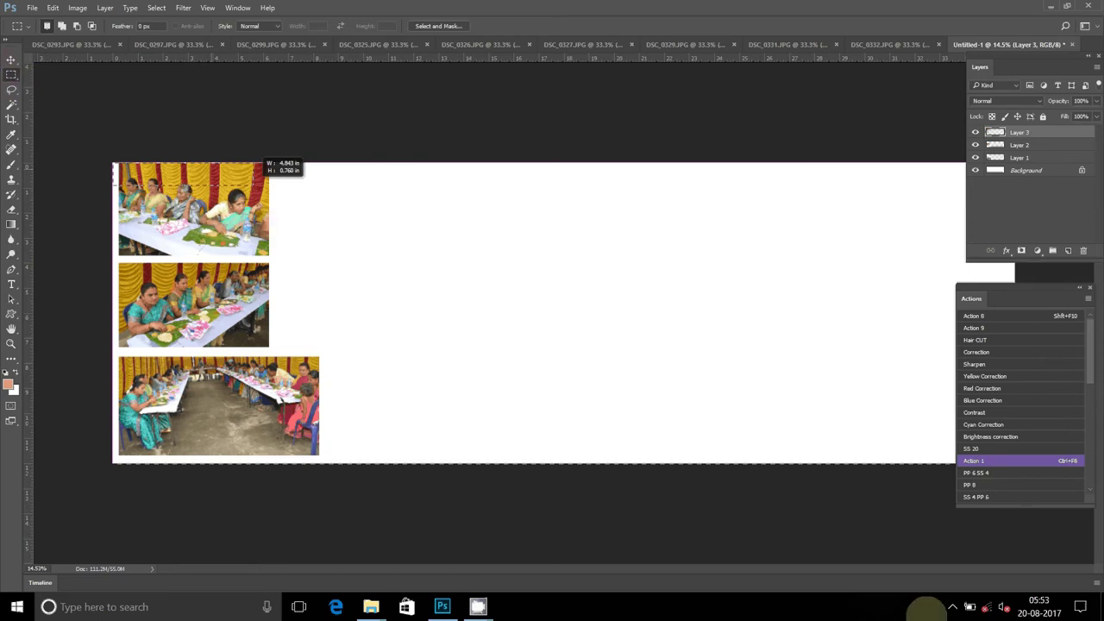
pyautogui.click(953, 604)
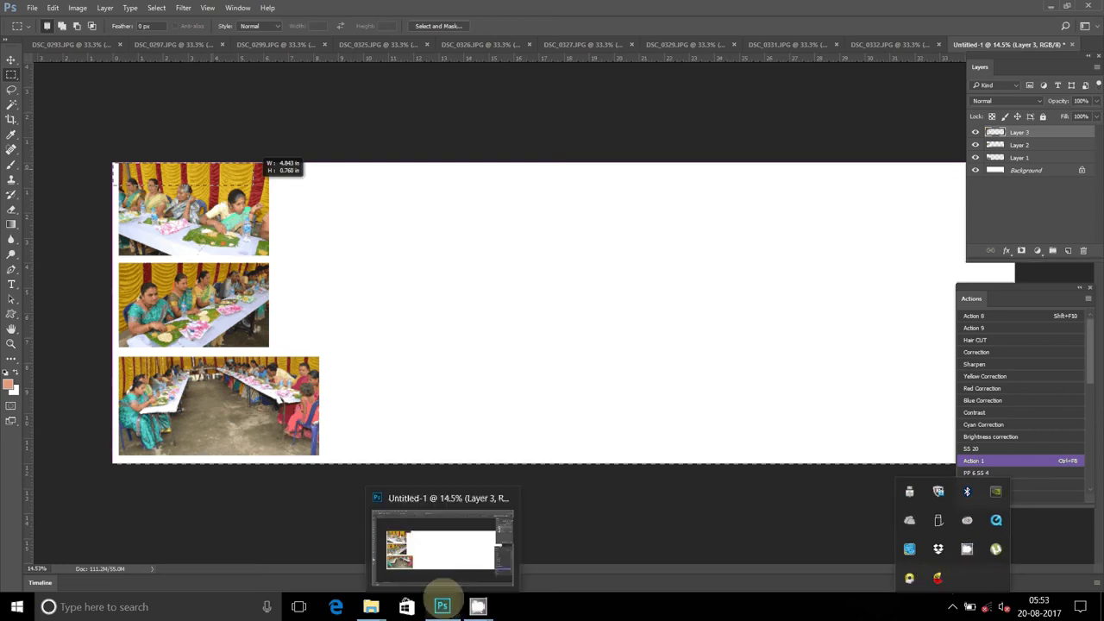
# Bring up and dismiss Photoshop's taskbar jump list and window preview.
pyautogui.rightClick(443, 604)
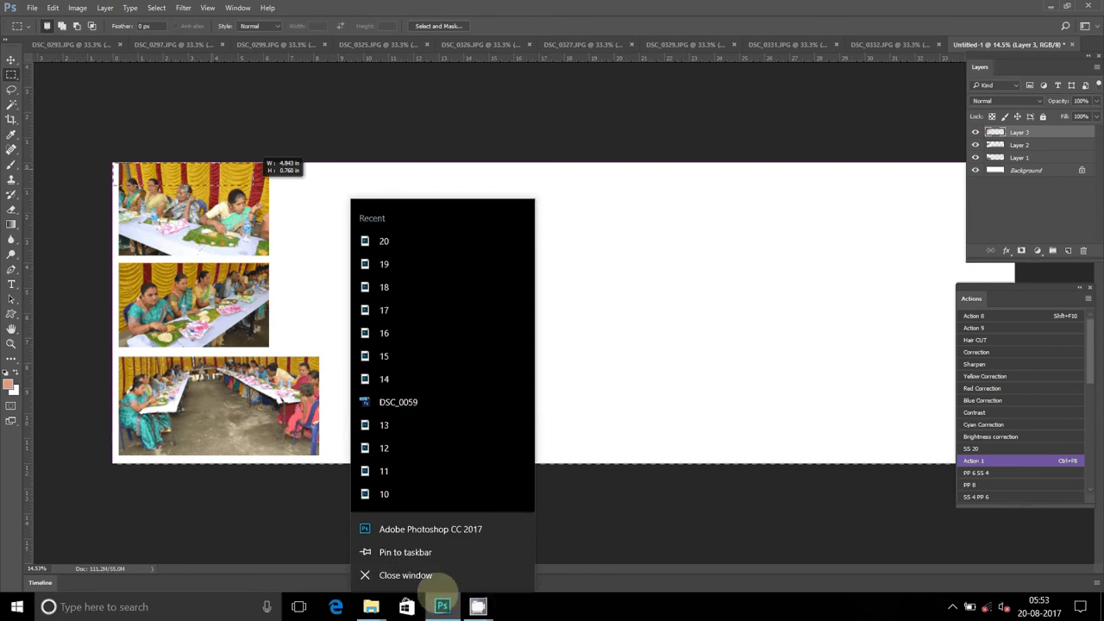
pyautogui.click(413, 529)
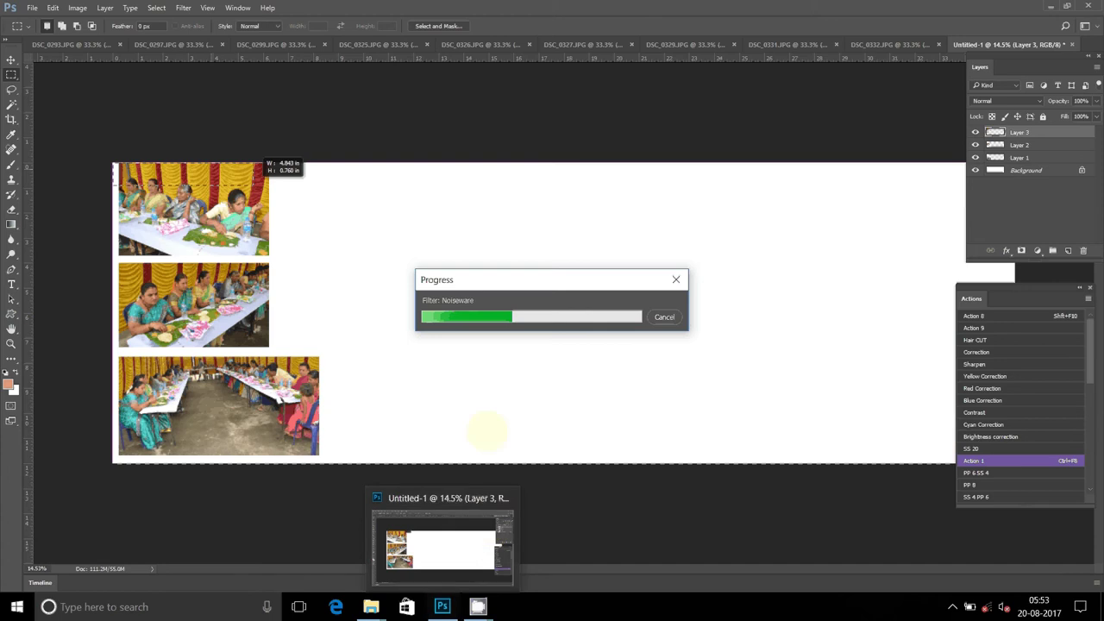
pyautogui.moveTo(441, 606)
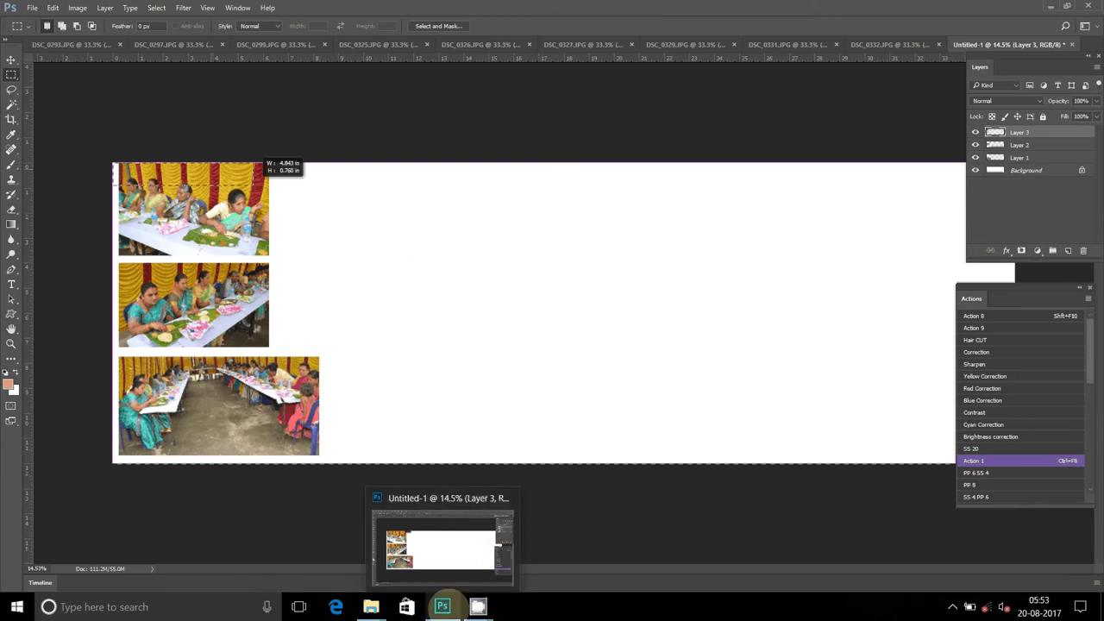
pyautogui.click(446, 548)
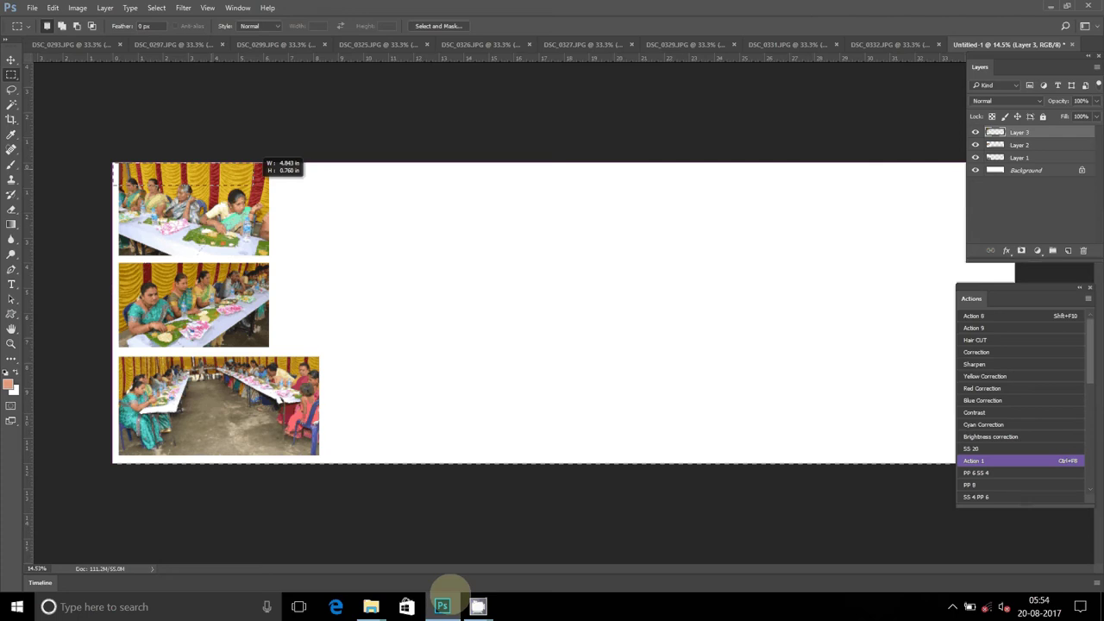
# Look over the 12x30 Explorer window via Task View, then return to Photoshop.
pyautogui.press('super+Tab')
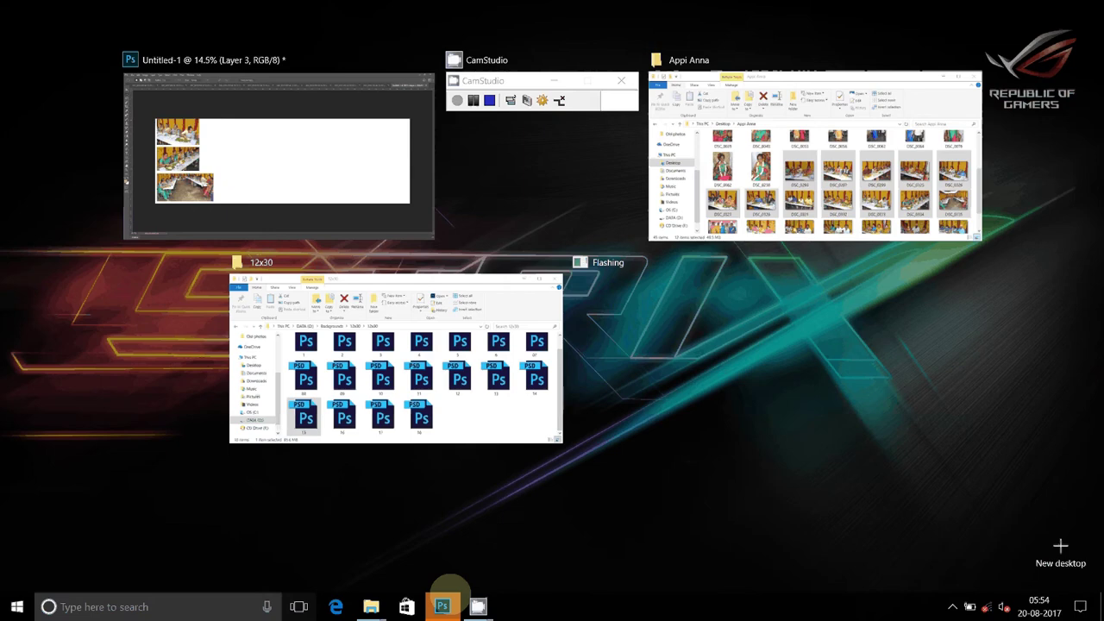
pyautogui.click(400, 367)
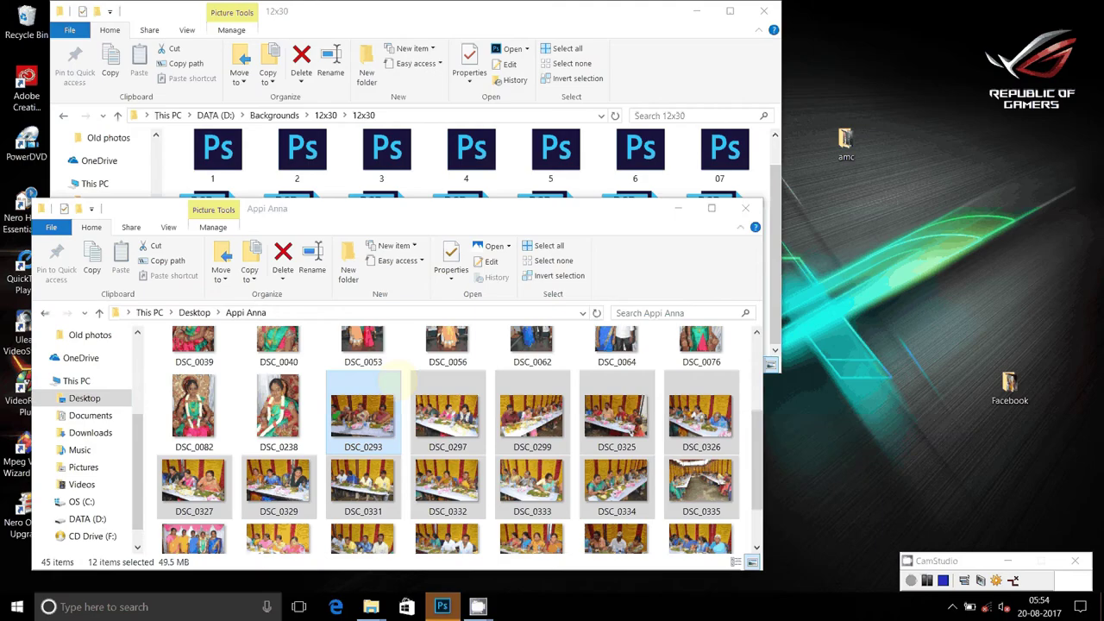
pyautogui.press('super+Tab')
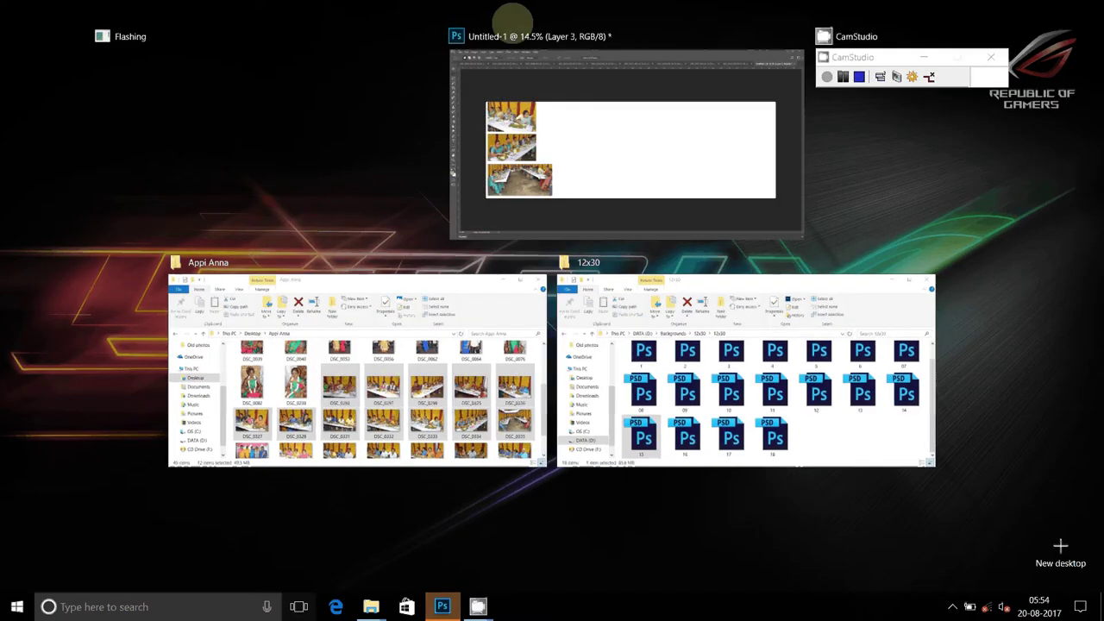
pyautogui.moveTo(267, 144)
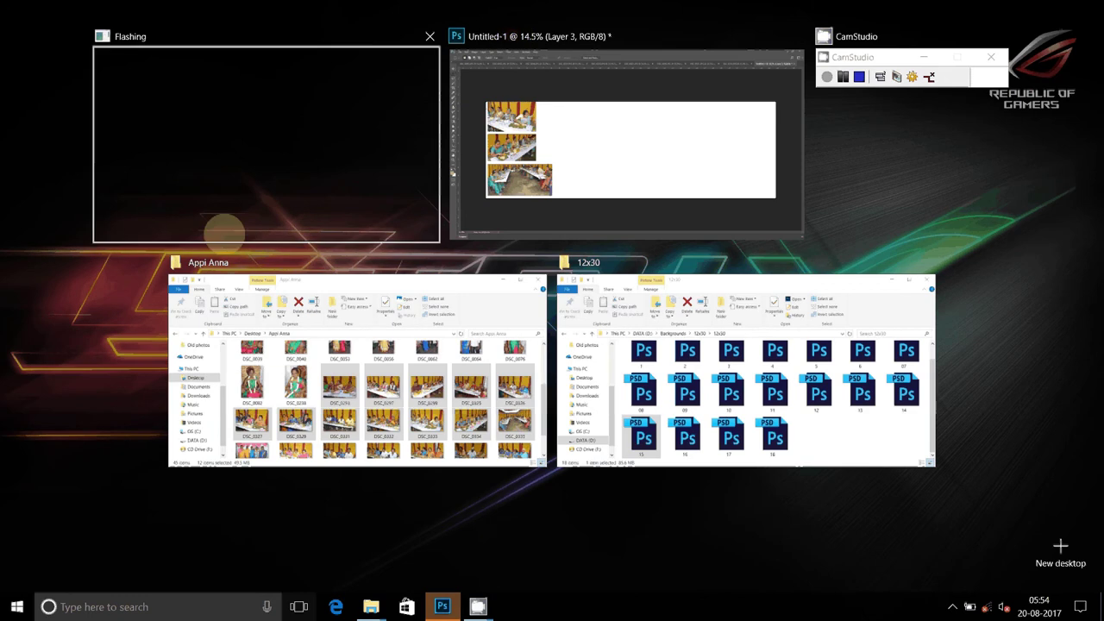
pyautogui.click(443, 604)
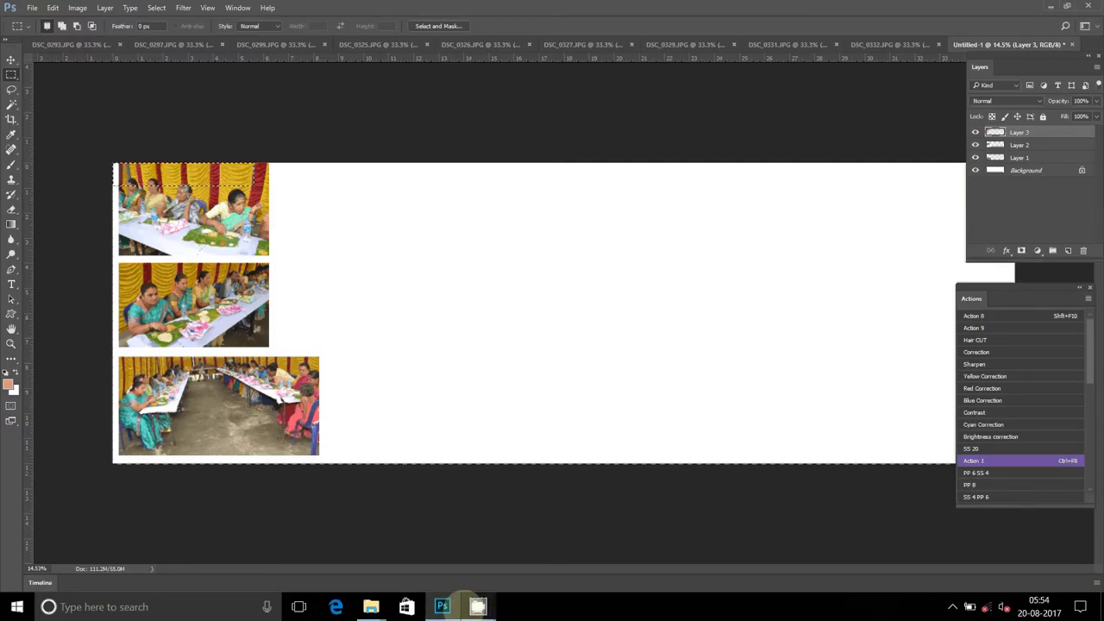
pyautogui.moveTo(478, 607)
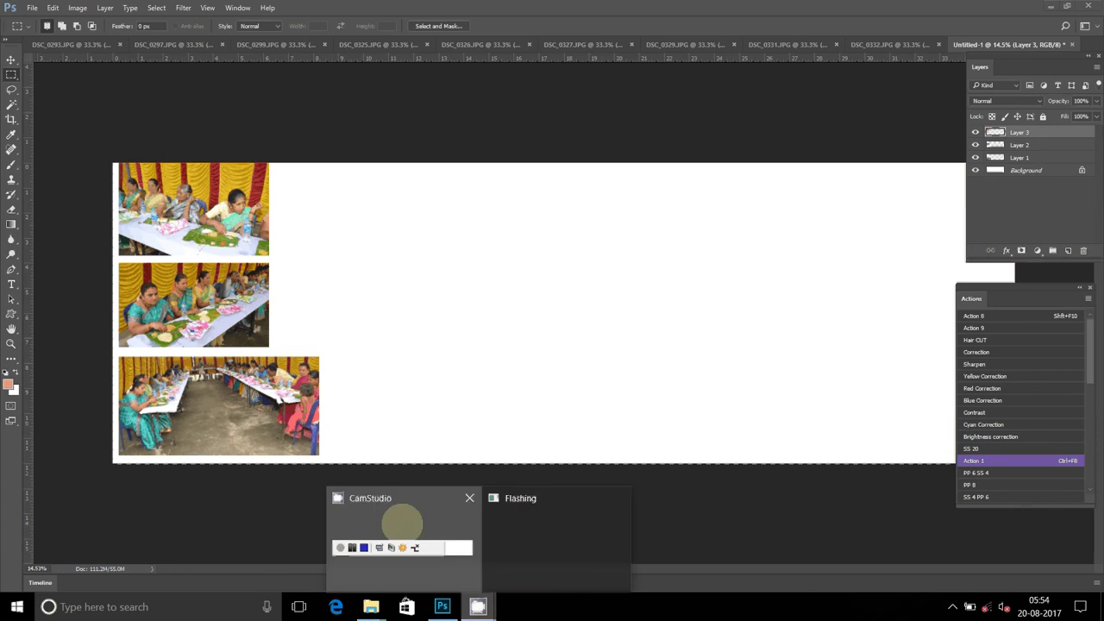
# Resize the DSC_0329 photo to 6 × 4 inches.
pyautogui.click(408, 518)
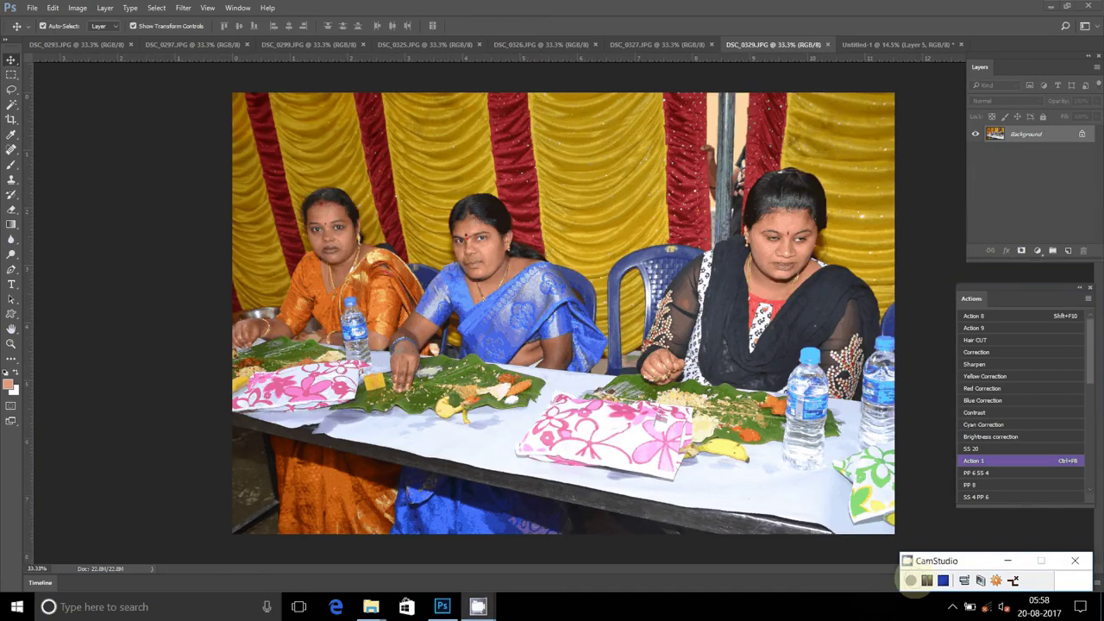
pyautogui.click(79, 8)
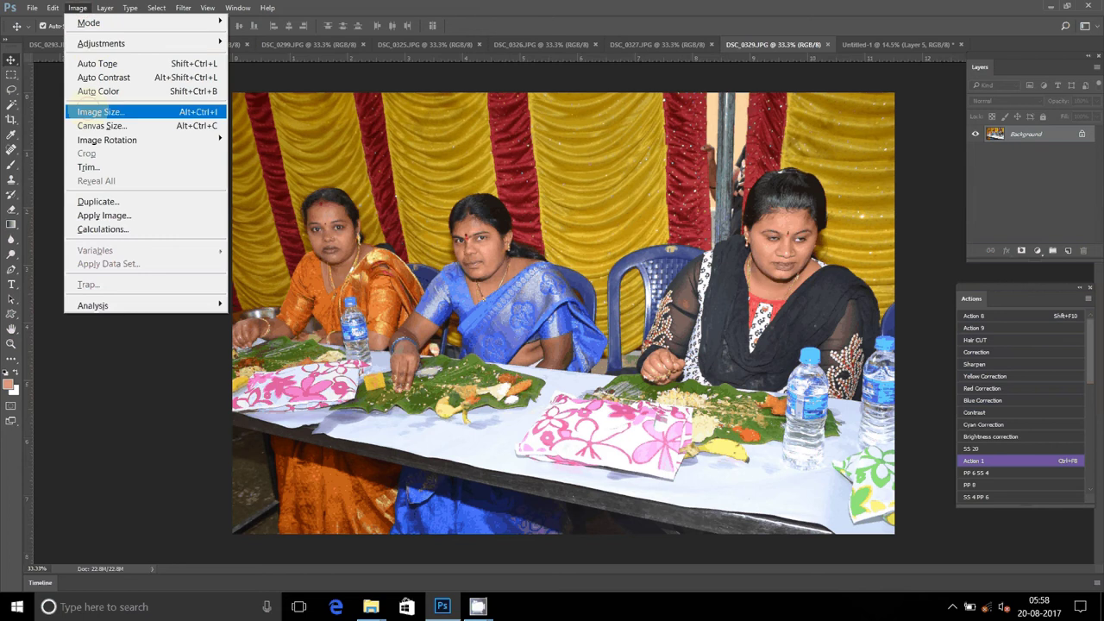
pyautogui.click(94, 112)
pyautogui.write('6')
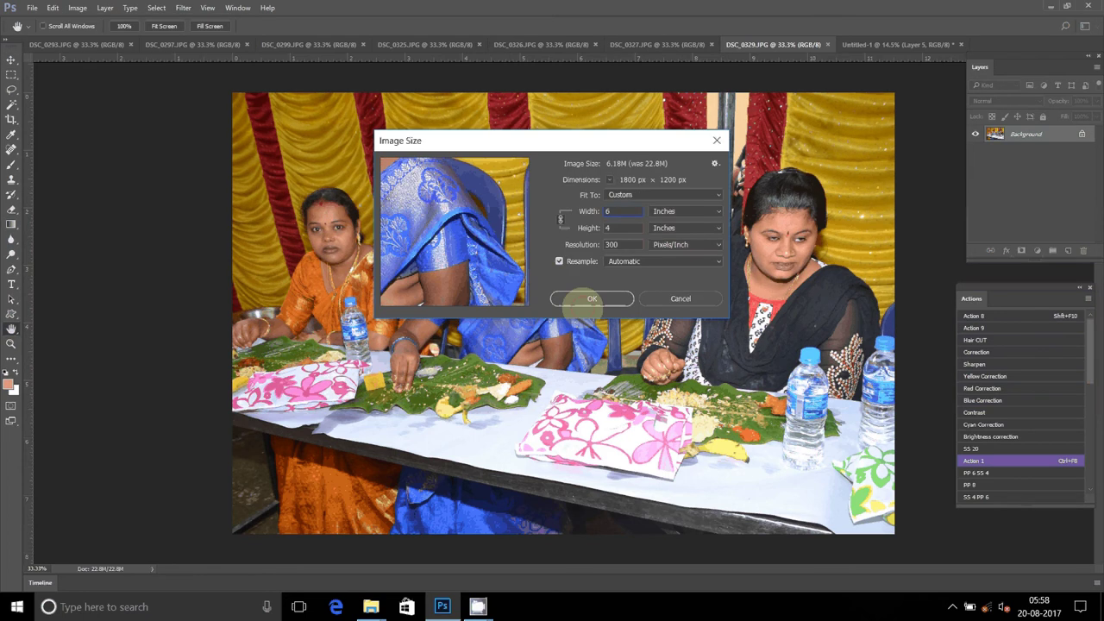
pyautogui.click(592, 299)
pyautogui.press('v')
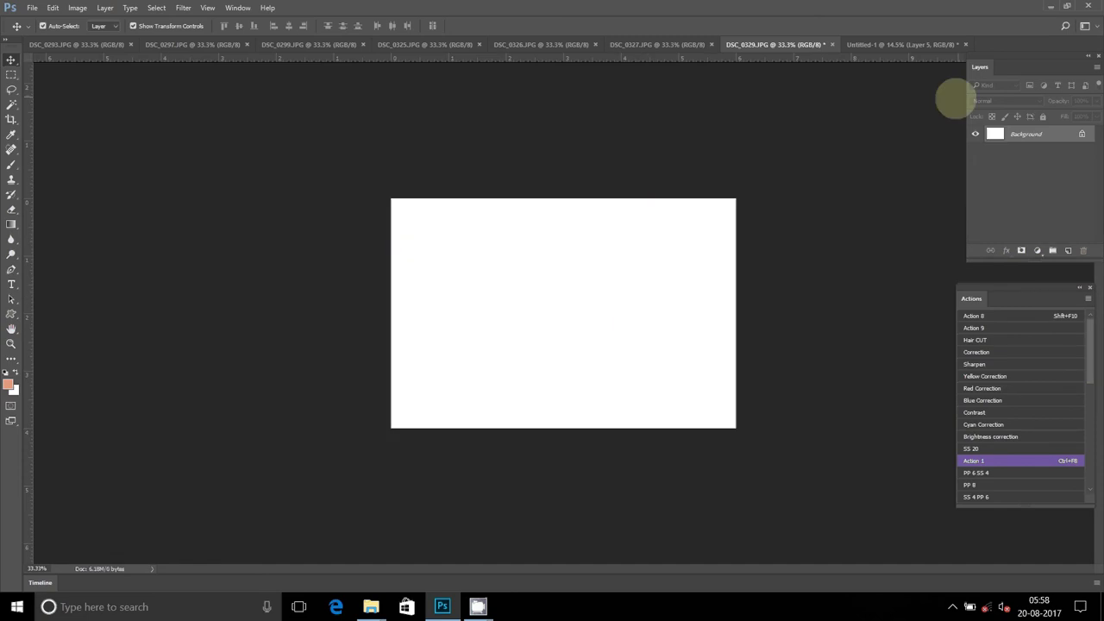
# Close DSC_0329 without saving and paste it as Layer 6 beside the wide bottom photo.
pyautogui.click(832, 44)
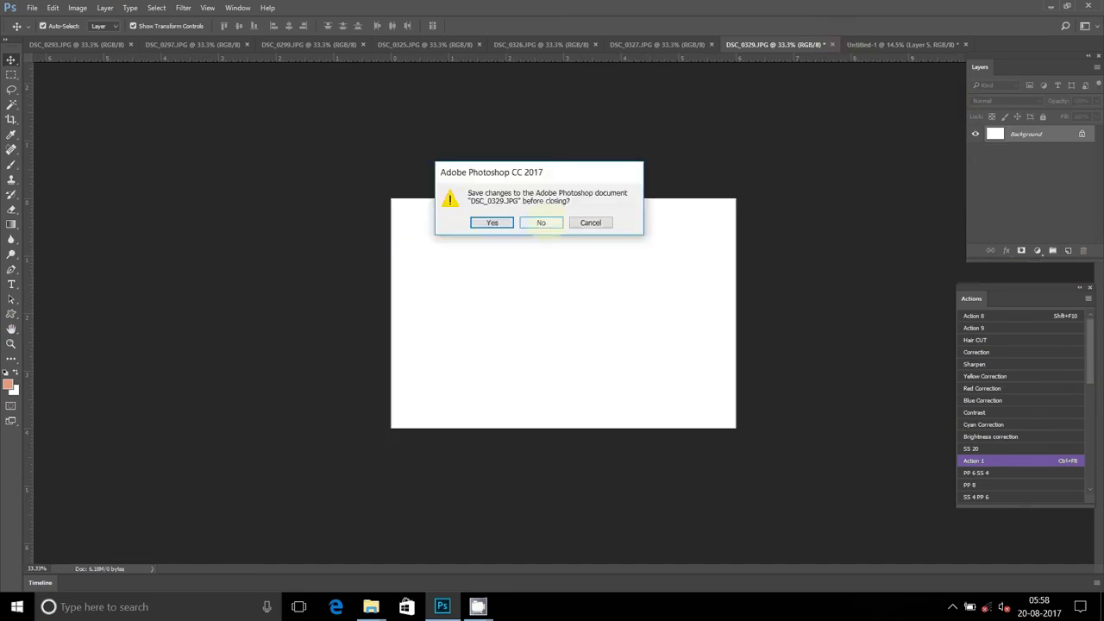
pyautogui.click(543, 221)
pyautogui.hotkey('ctrl', 'v')
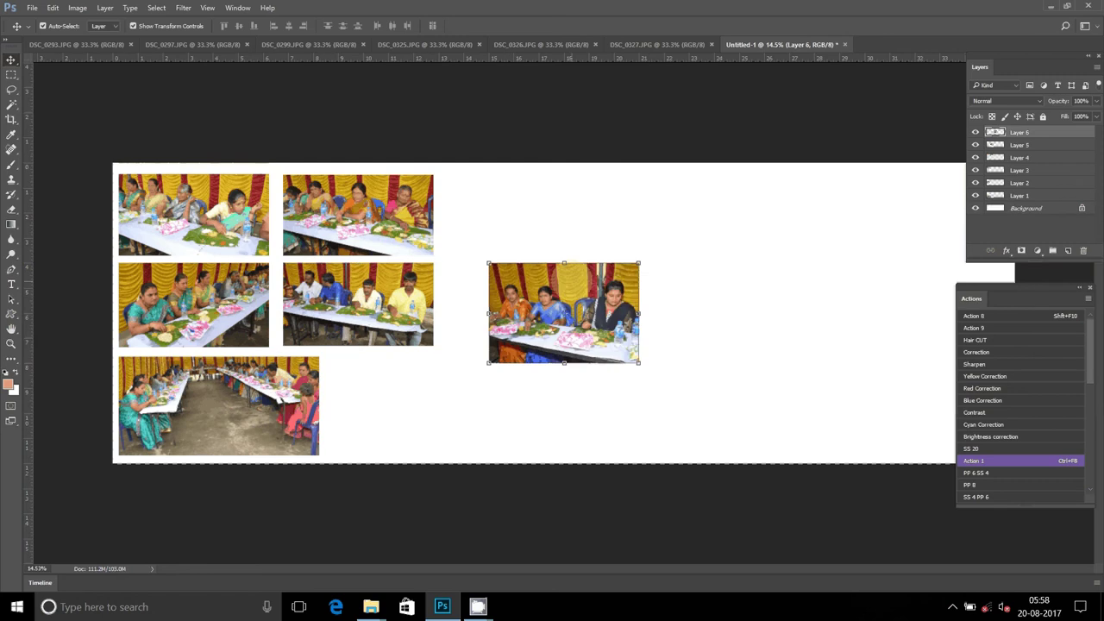
pyautogui.moveTo(560, 296)
pyautogui.mouseDown()
pyautogui.moveTo(445, 379)
pyautogui.moveTo(395, 358)
pyautogui.moveTo(410, 366)
pyautogui.mouseUp()
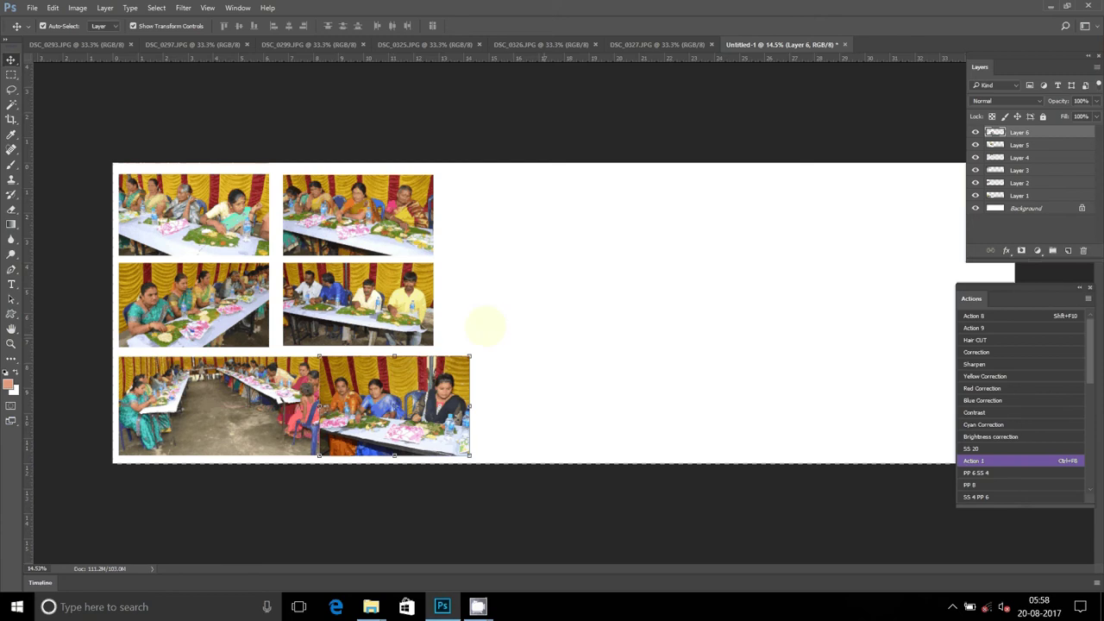
pyautogui.click(658, 44)
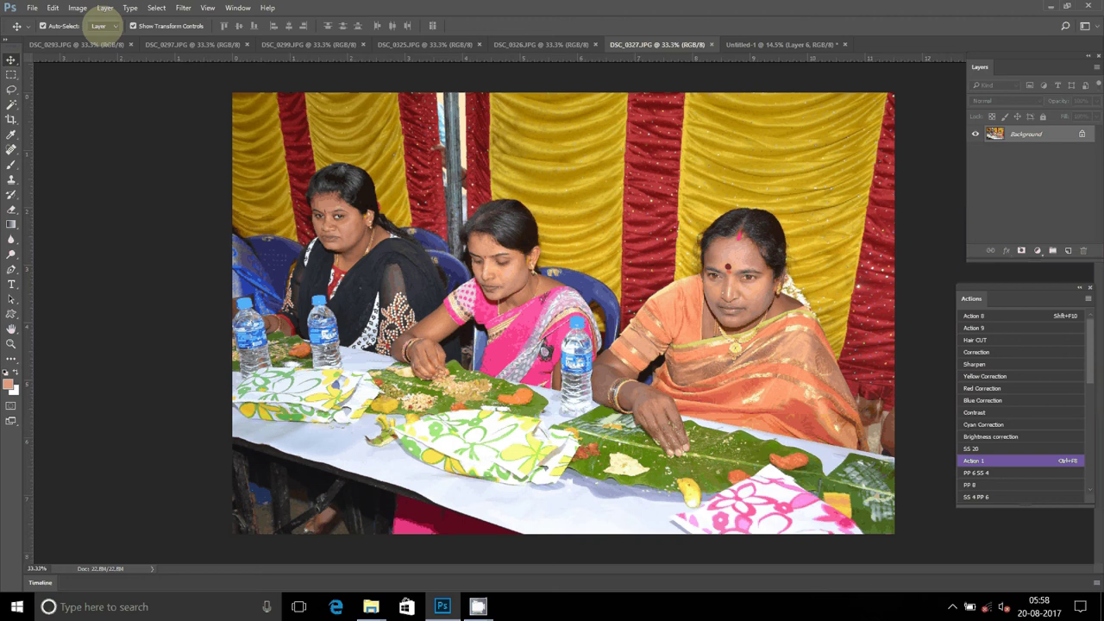
# Resize the DSC_0327 photo to 6 × 4 inches.
pyautogui.click(77, 8)
pyautogui.moveTo(107, 140)
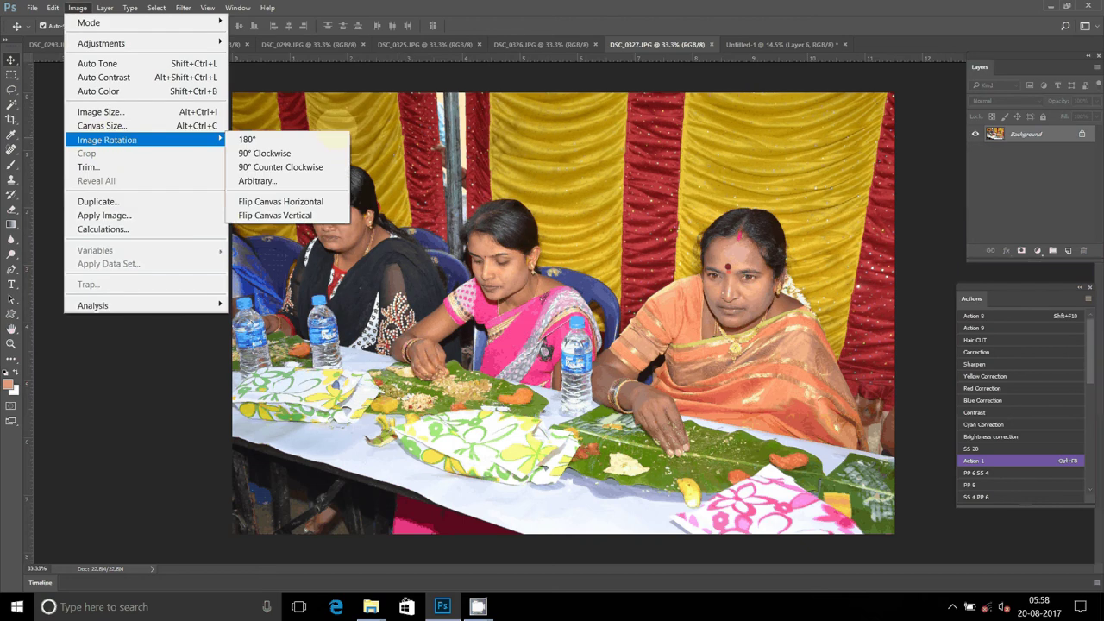
pyautogui.hotkey('ctrl', 'alt', 'i')
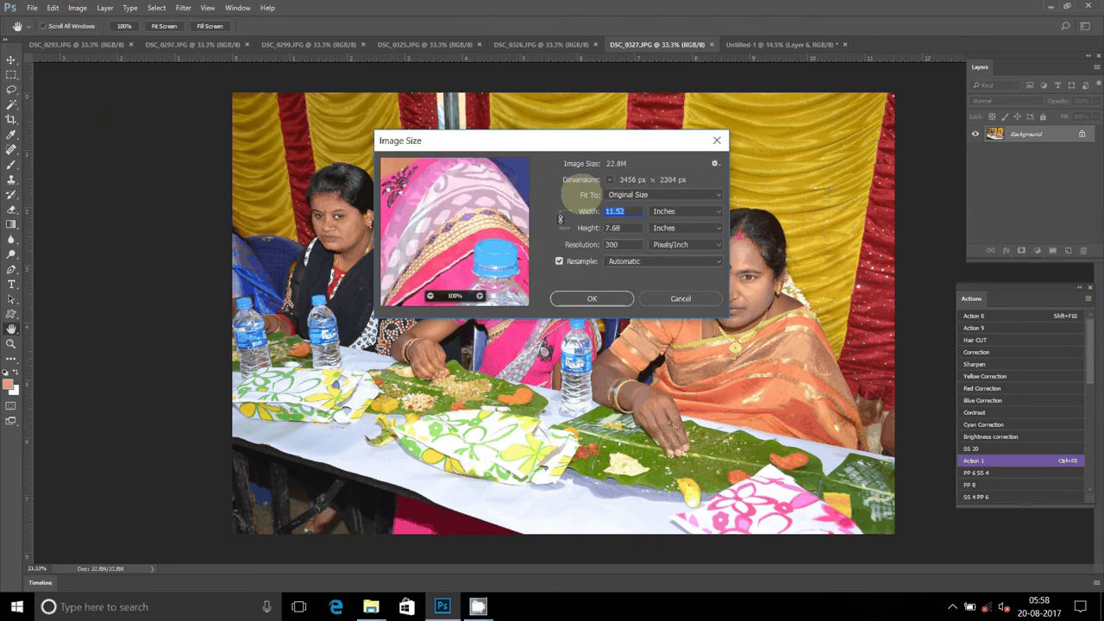
pyautogui.write('6')
pyautogui.click(592, 299)
pyautogui.press('v')
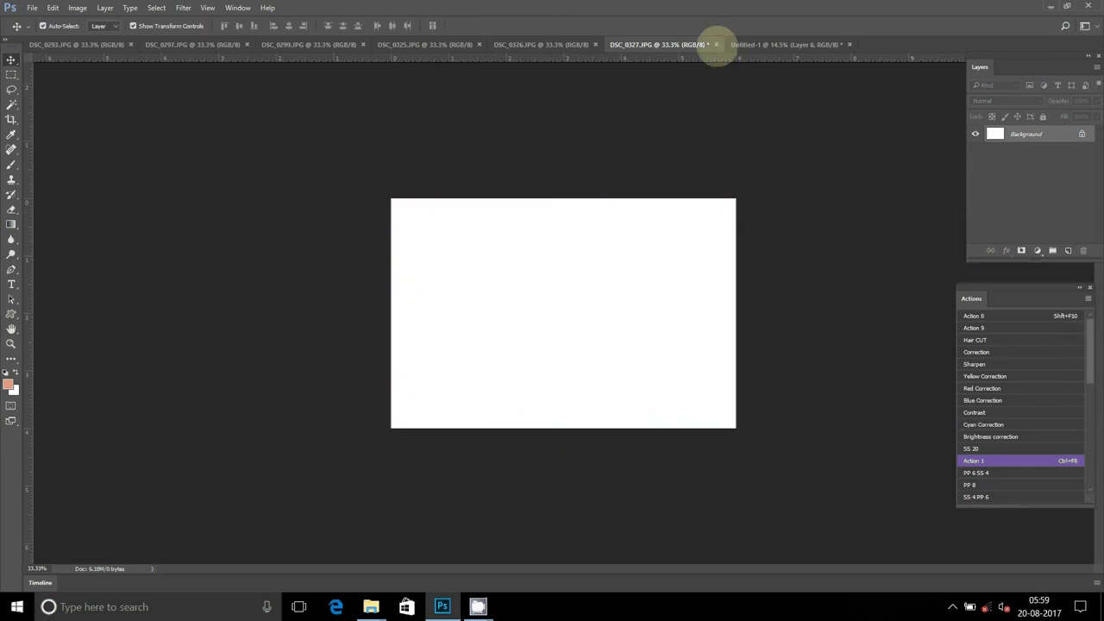
# Close DSC_0327 without saving and paste it as Layer 7 at the top row's right end.
pyautogui.click(716, 44)
pyautogui.click(538, 222)
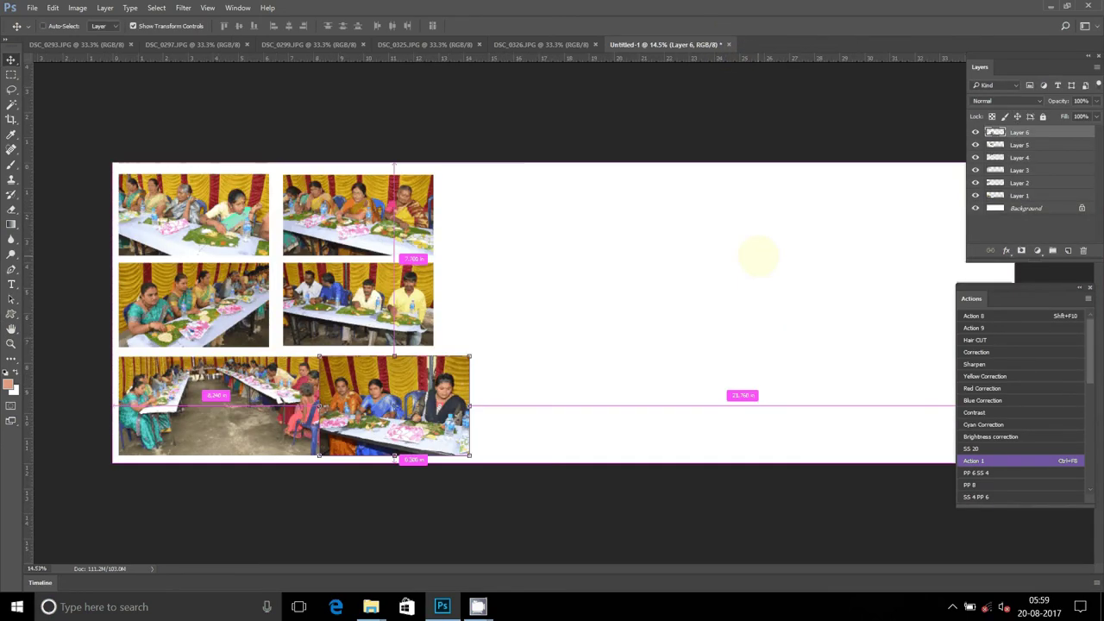
pyautogui.hotkey('ctrl', 'v')
pyautogui.hotkey('ctrl', 't')
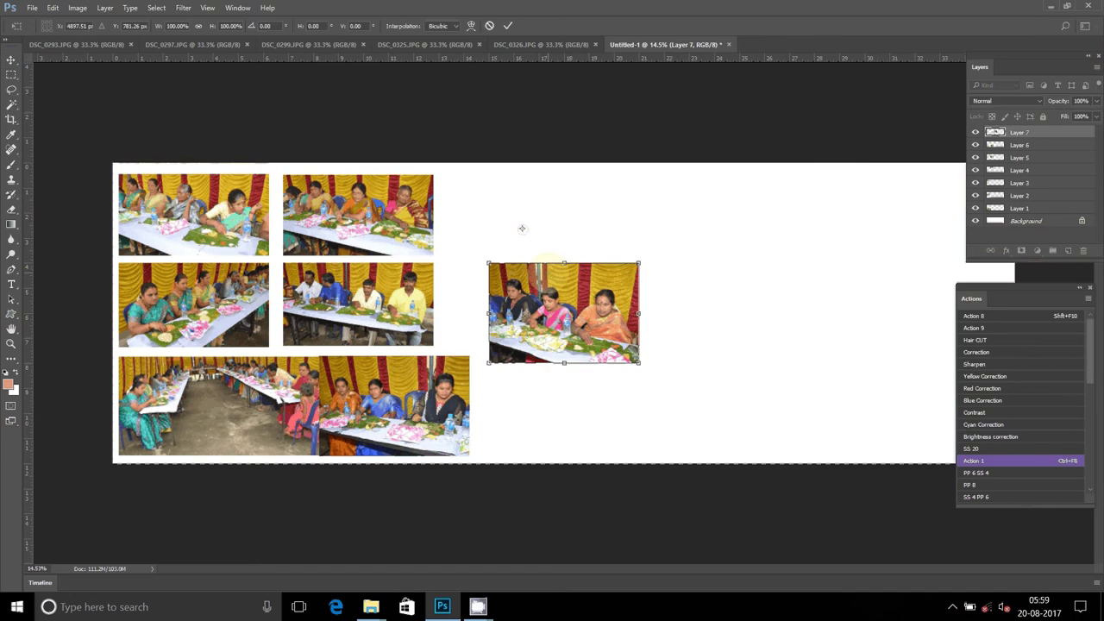
pyautogui.press('Return')
pyautogui.moveTo(566, 269); pyautogui.dragTo(509, 172)
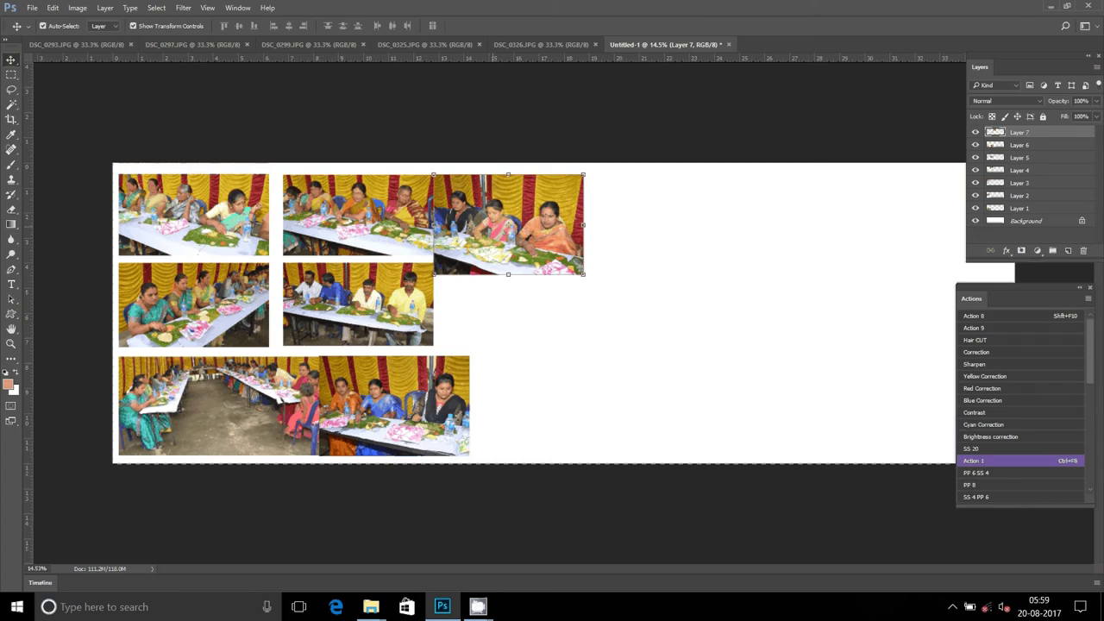
pyautogui.click(360, 134)
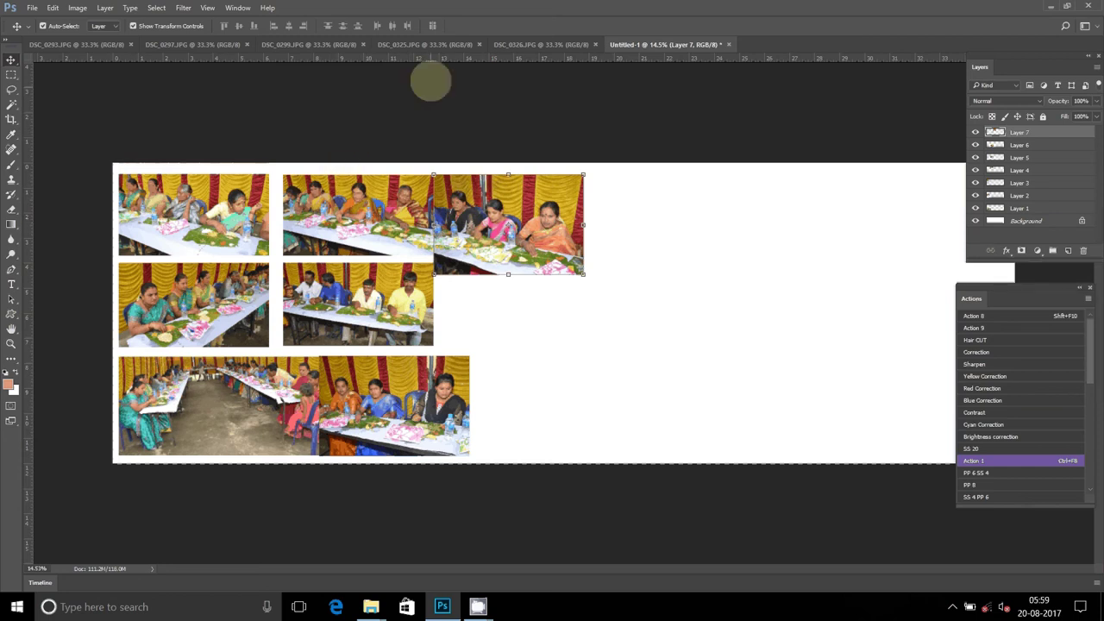
pyautogui.click(512, 45)
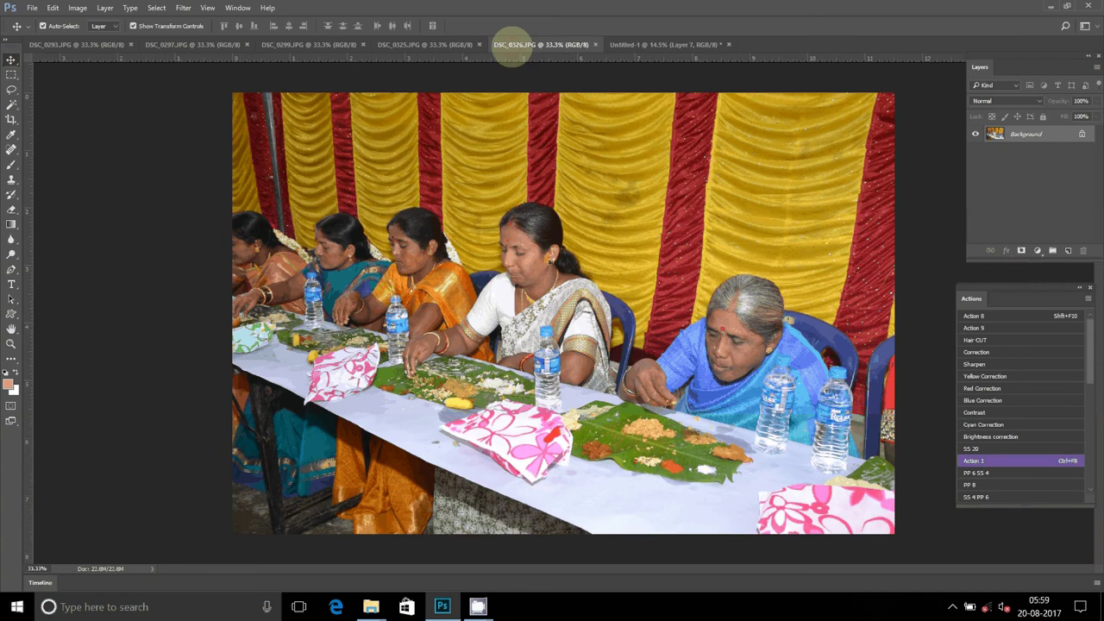
# Resize the DSC_0326 photo to 6 inches wide.
pyautogui.click(79, 8)
pyautogui.moveTo(107, 140)
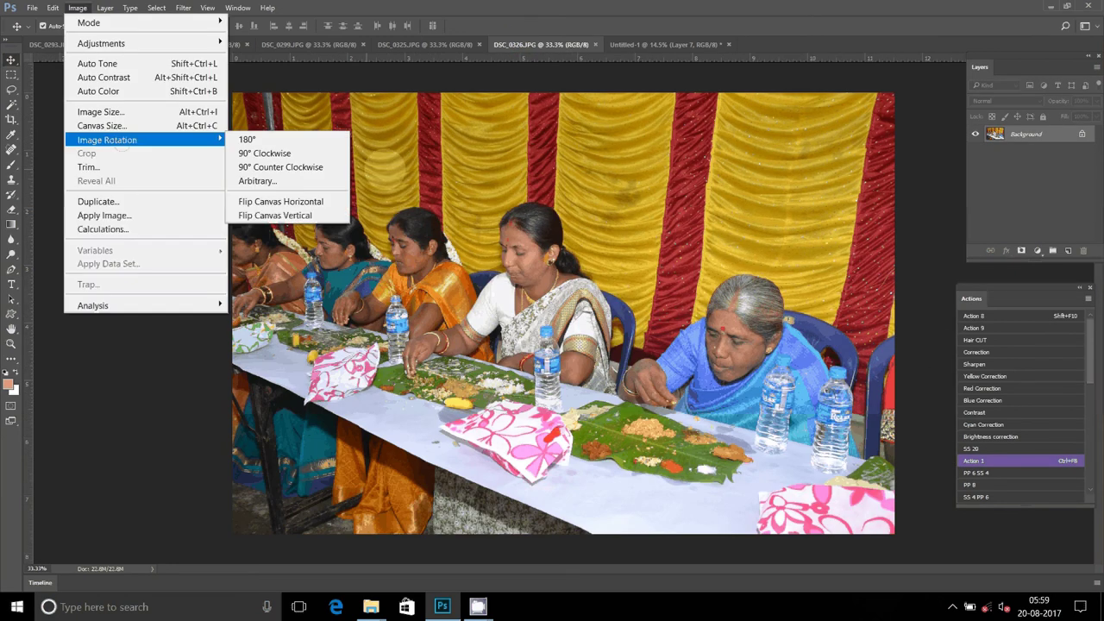
pyautogui.click(118, 113)
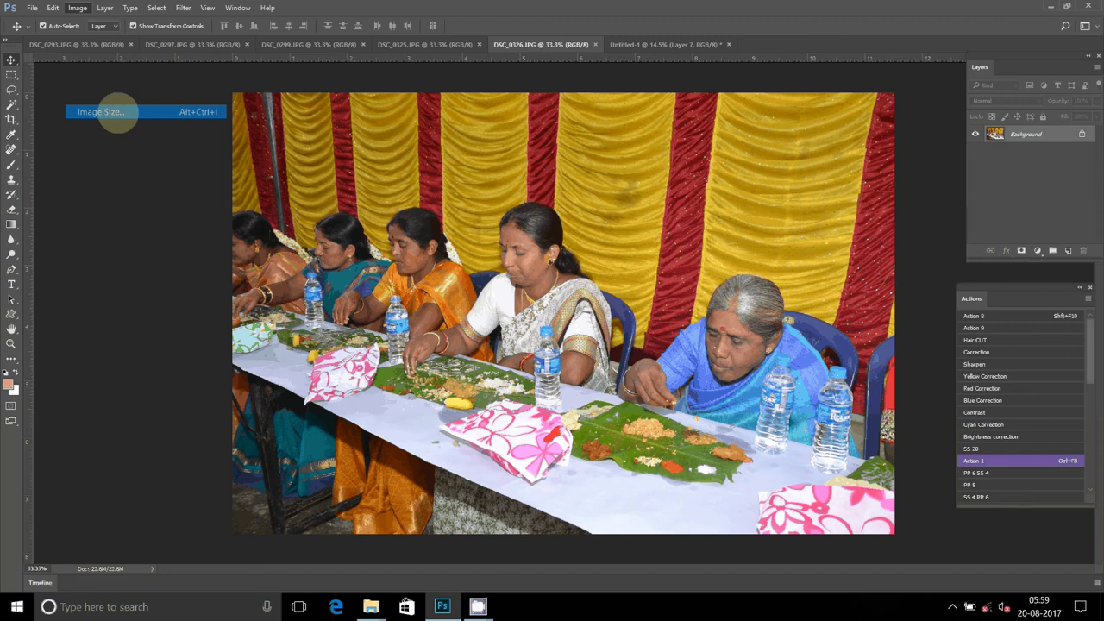
pyautogui.write('6')
pyautogui.press('Return')
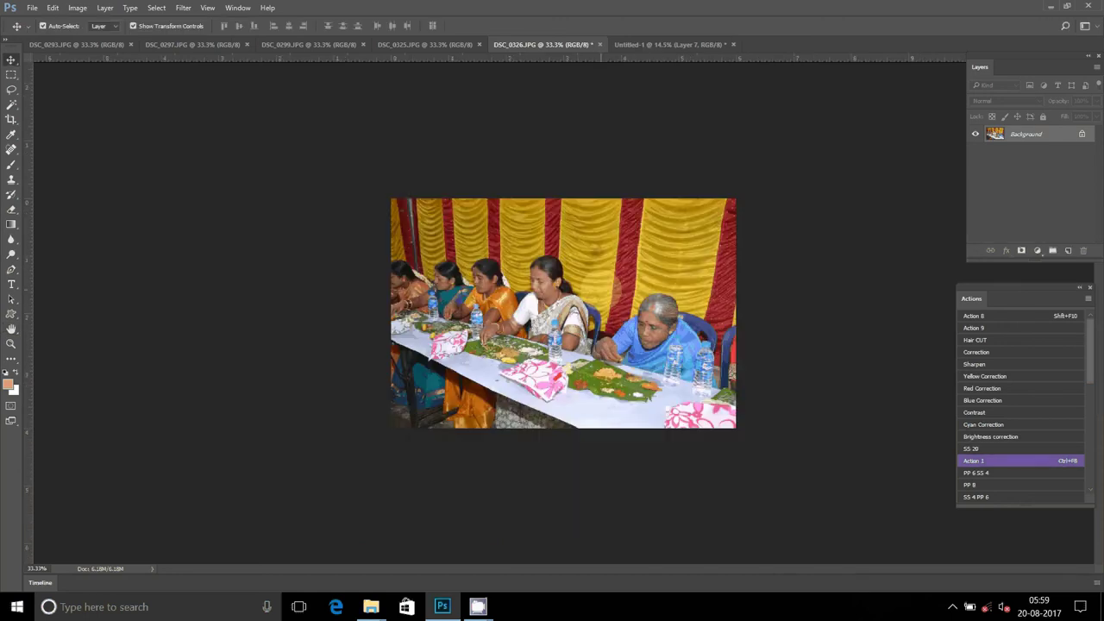
# Cut the whole DSC_0326 image and close its document without saving.
pyautogui.hotkey('ctrl', 'a')
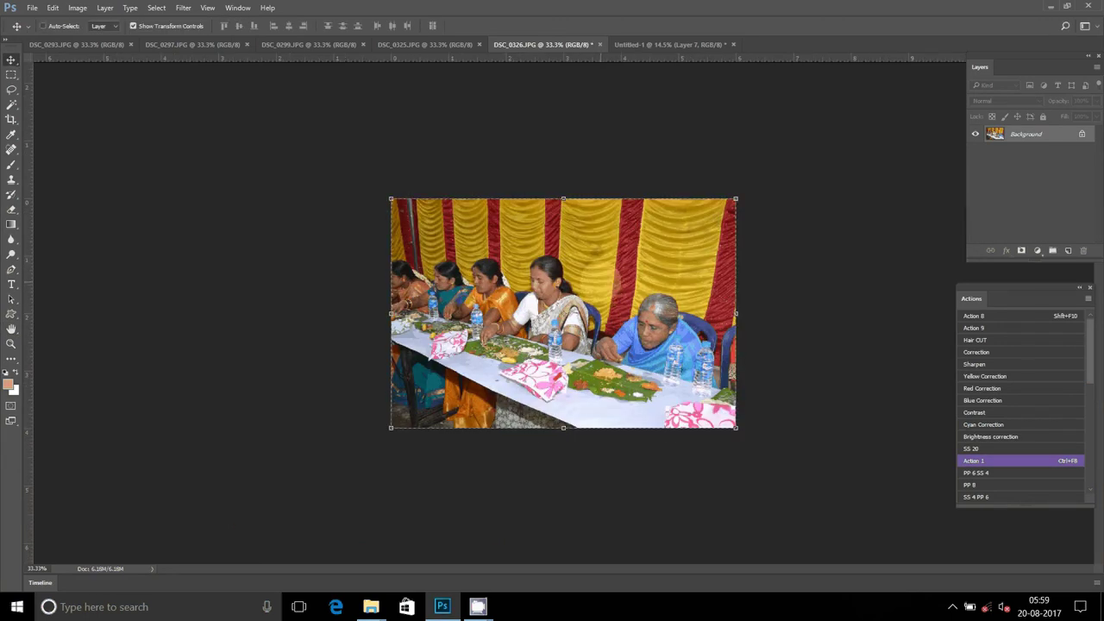
pyautogui.press('BackSpace')
pyautogui.click(594, 44)
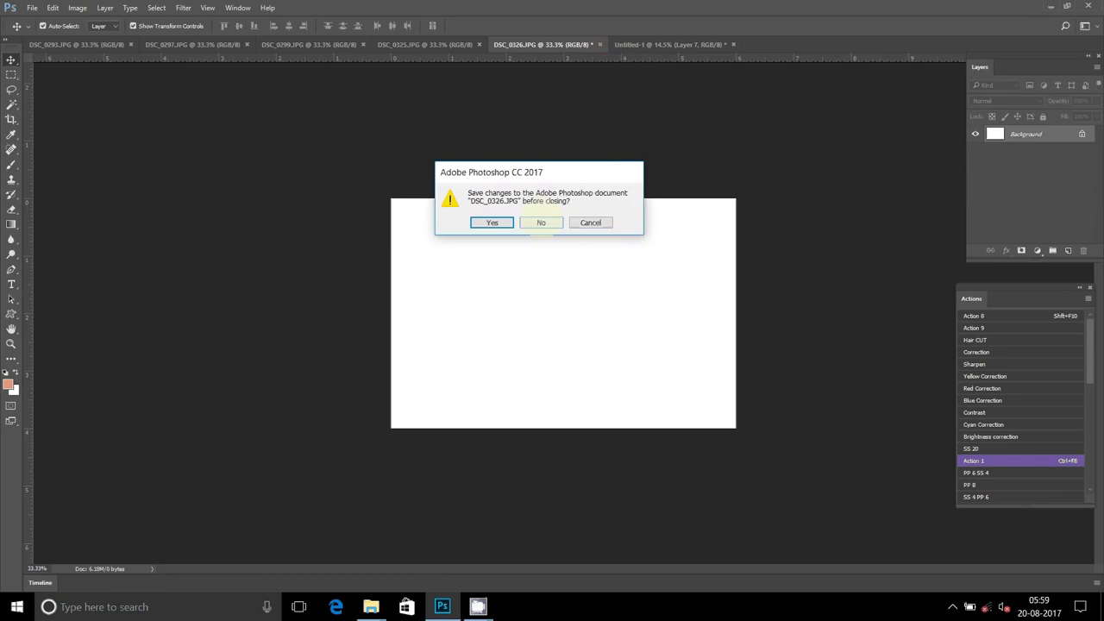
pyautogui.click(541, 222)
# Paste the photo as Layer 8 and push it to the banner's top-right corner.
pyautogui.hotkey('ctrl', 'v')
pyautogui.moveTo(548, 279)
pyautogui.mouseDown()
pyautogui.moveTo(642, 205)
pyautogui.moveTo(711, 201)
pyautogui.mouseUp()
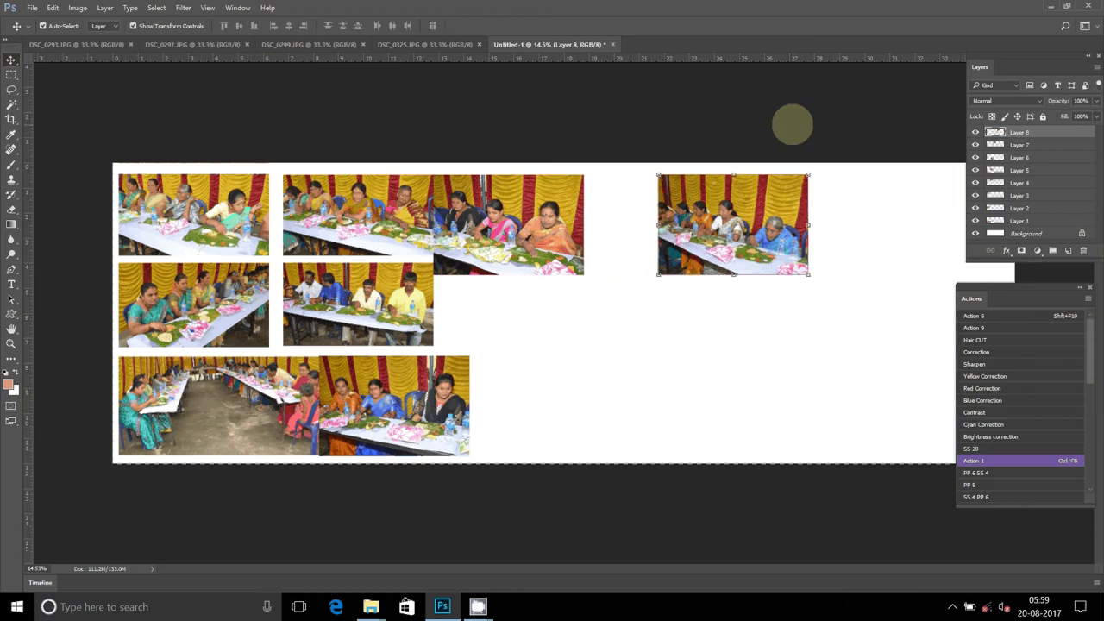
pyautogui.moveTo(788, 43); pyautogui.dragTo(776, 69)
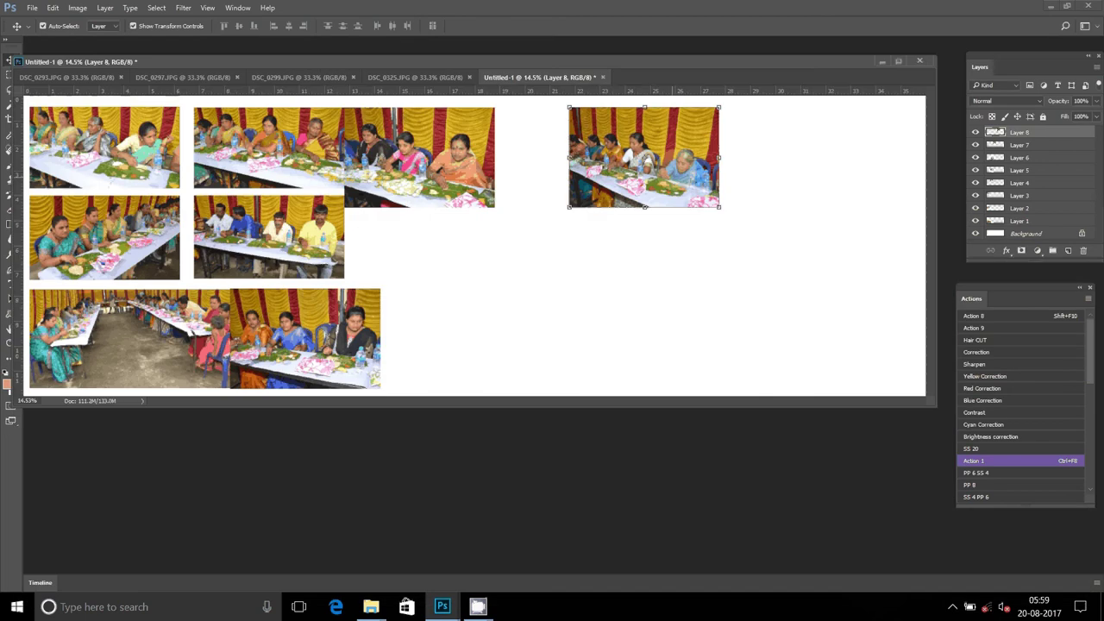
pyautogui.press('z')
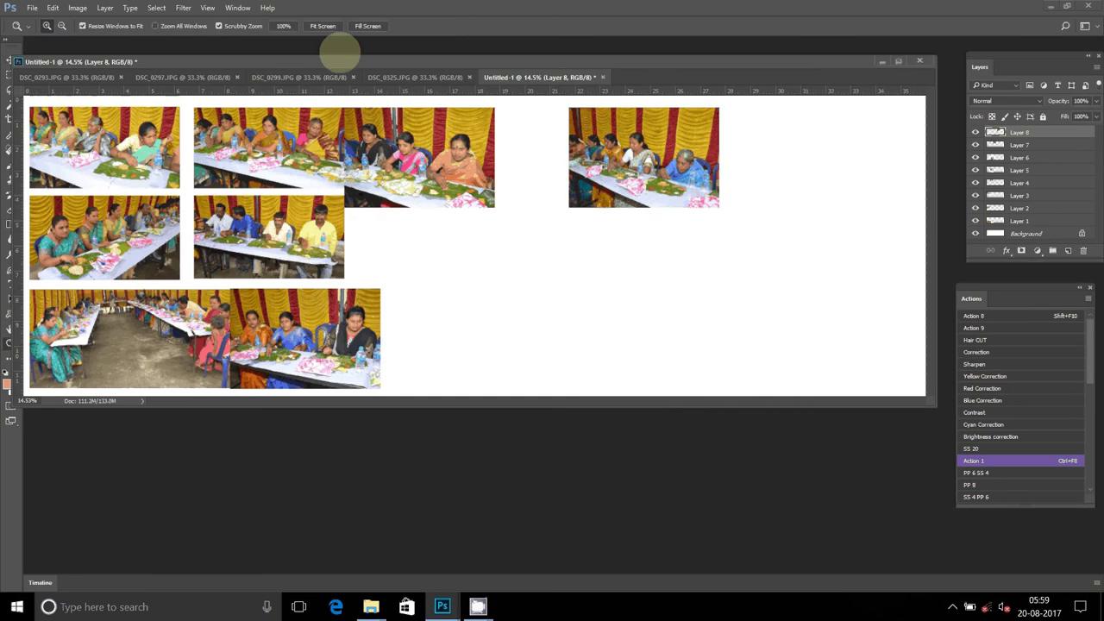
pyautogui.moveTo(341, 57); pyautogui.dragTo(470, 71)
pyautogui.press('v')
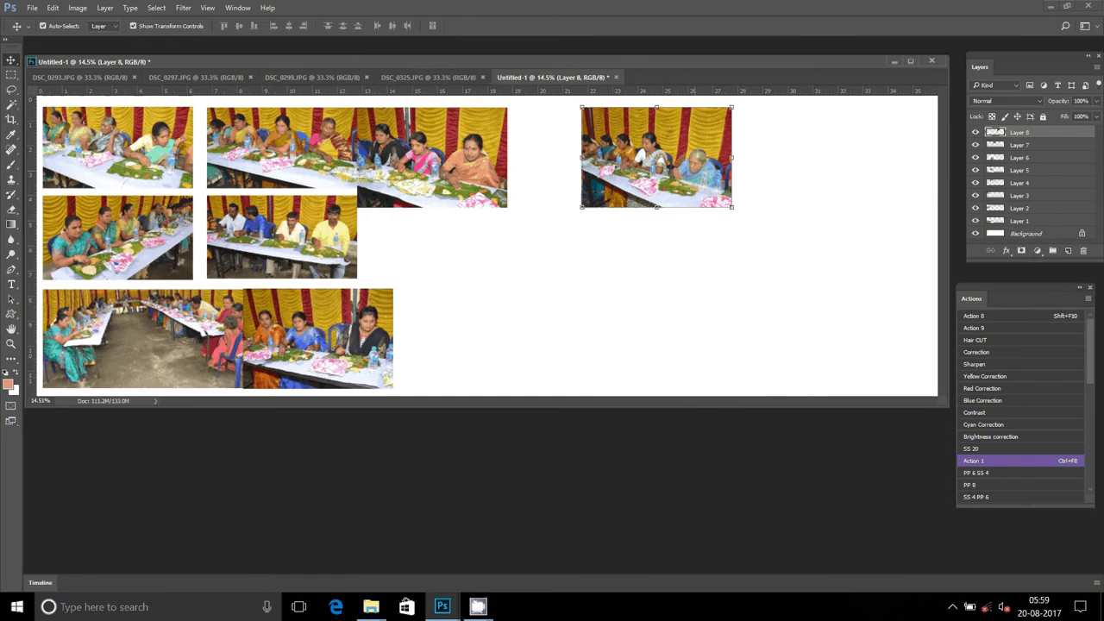
pyautogui.moveTo(673, 166); pyautogui.dragTo(882, 162)
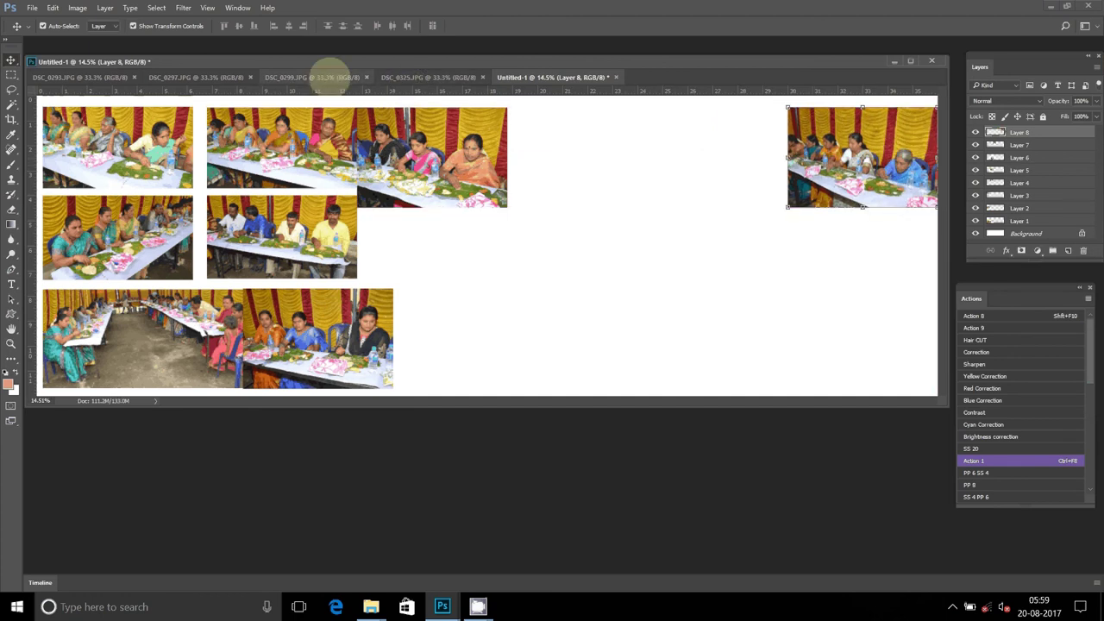
pyautogui.click(429, 77)
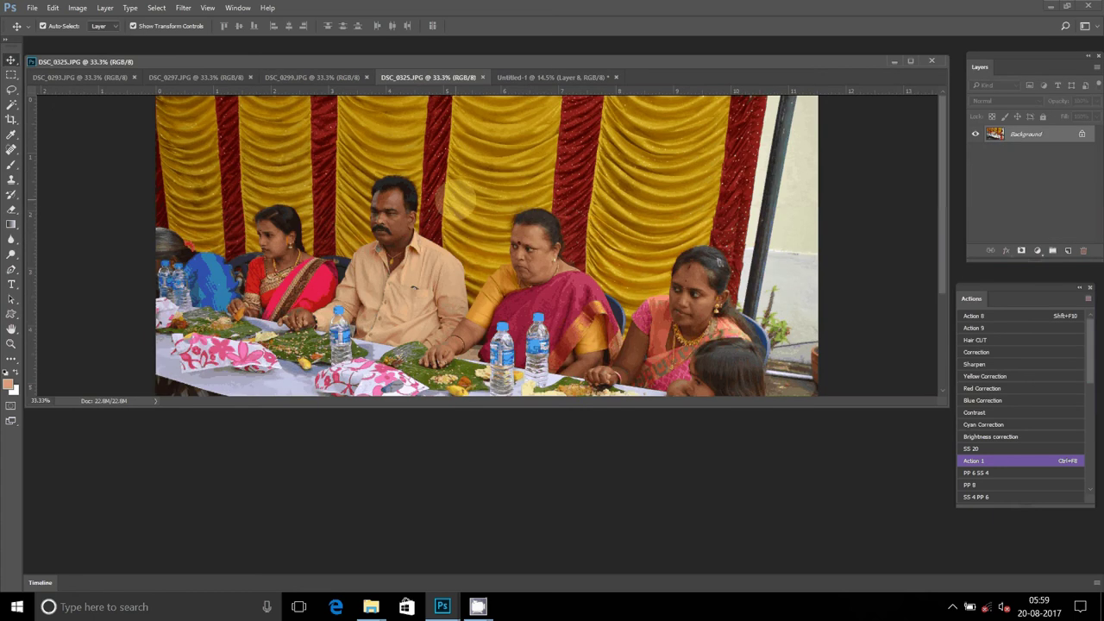
# Resize the DSC_0325 photo to 6 inches wide (6 × 4 in).
pyautogui.click(77, 7)
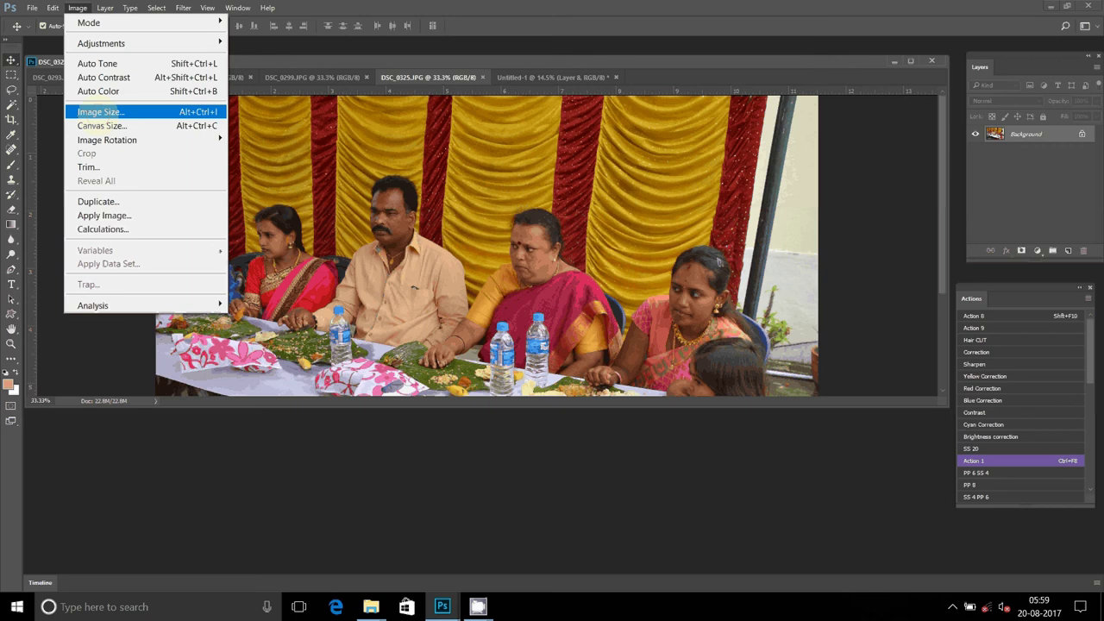
pyautogui.click(100, 112)
pyautogui.write('6')
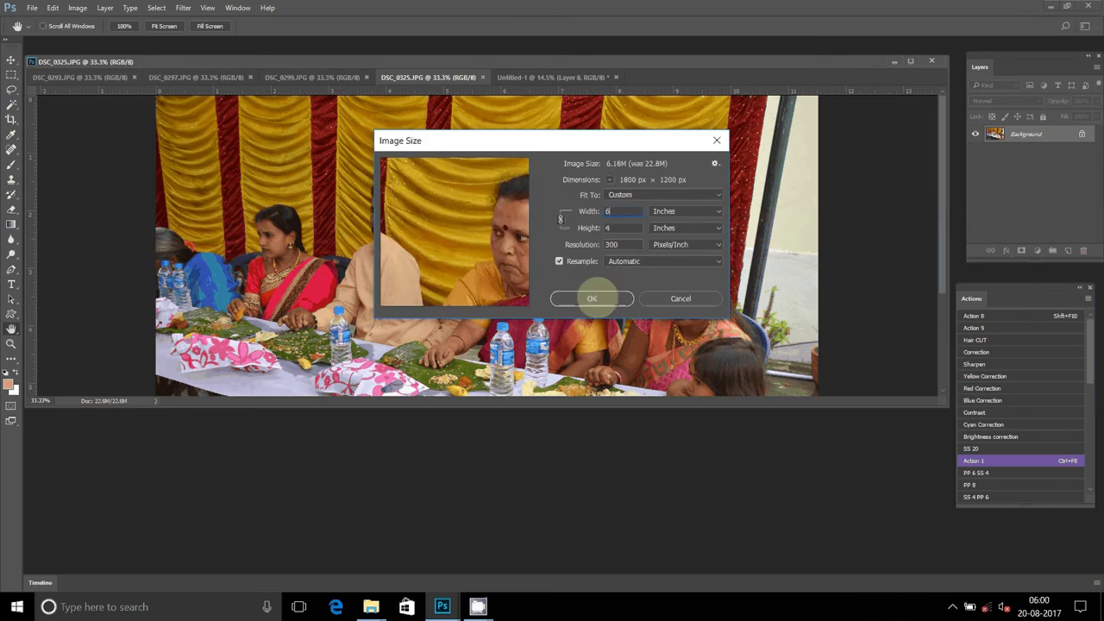
pyautogui.click(592, 298)
pyautogui.press('v')
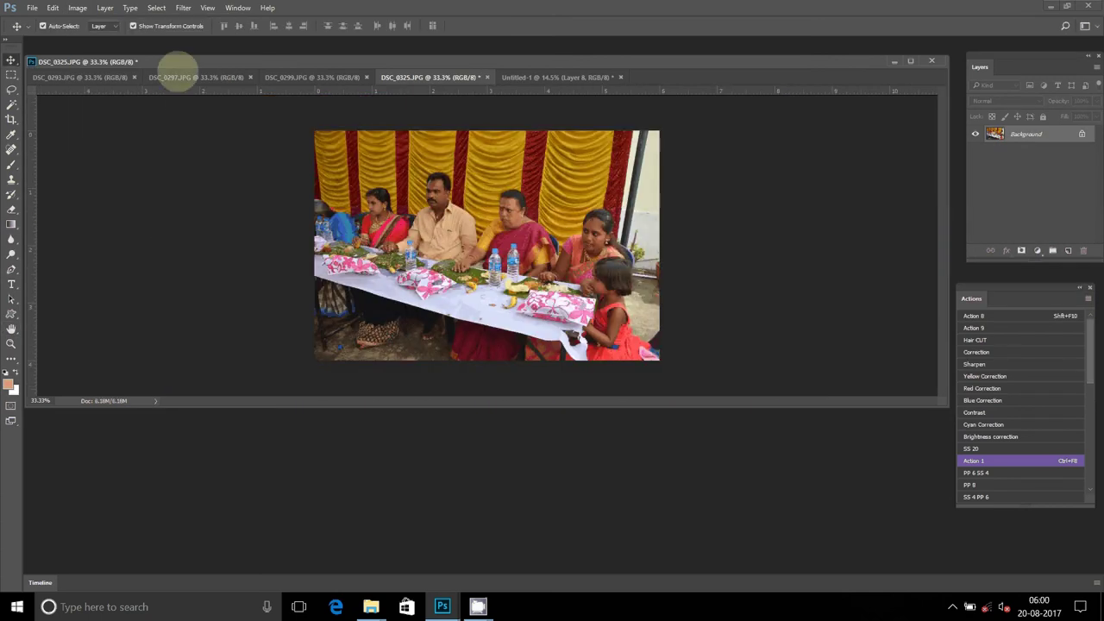
# Cut the whole DSC_0325 image and close its document without saving.
pyautogui.click(156, 8)
pyautogui.click(173, 23)
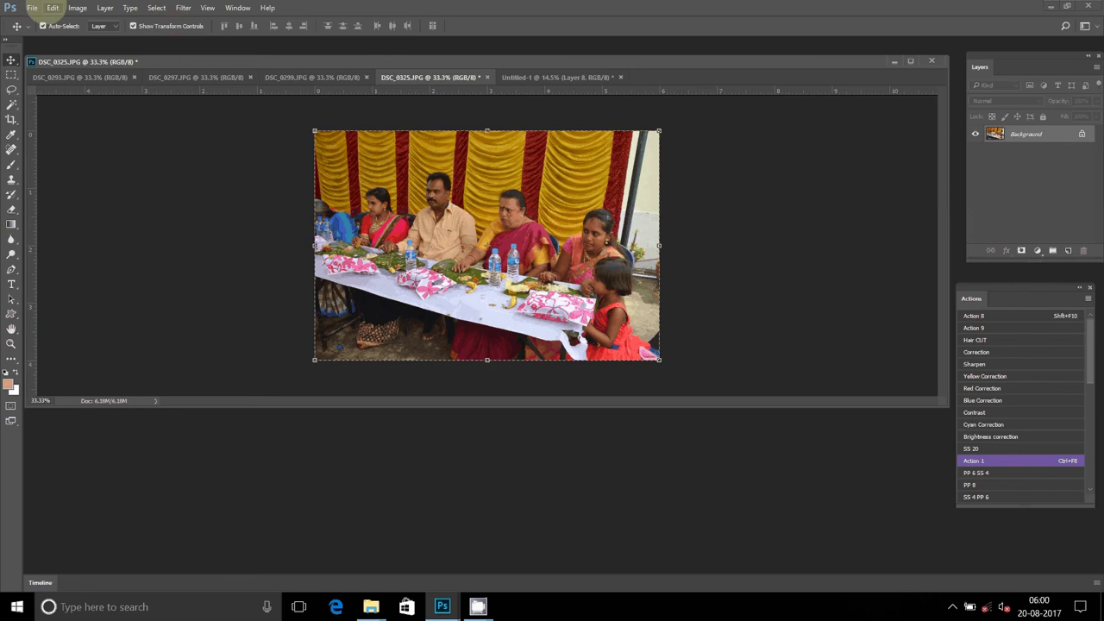
pyautogui.click(53, 8)
pyautogui.click(39, 91)
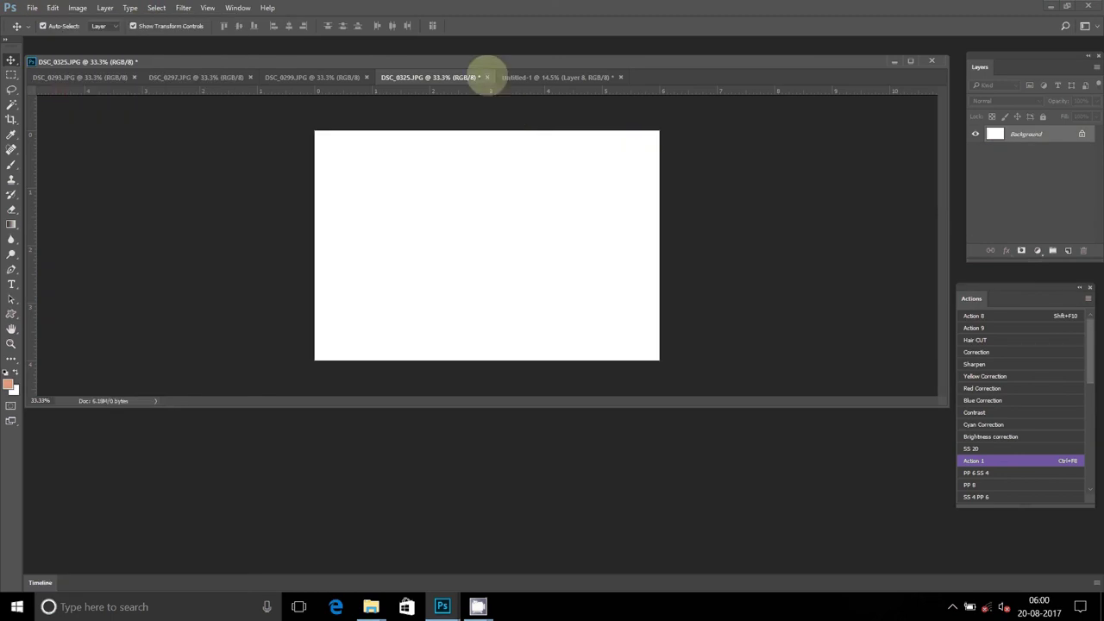
pyautogui.click(487, 77)
pyautogui.click(542, 223)
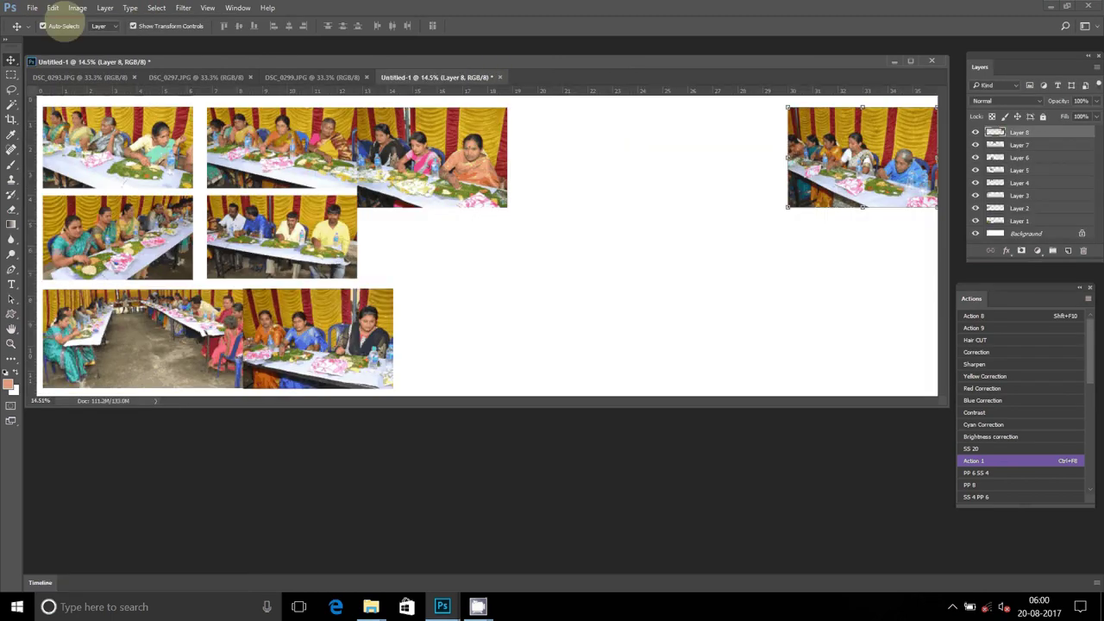
# Paste the photo into the banner as Layer 9 and align it beside Layer 8 in the top-right row.
pyautogui.click(53, 8)
pyautogui.click(69, 133)
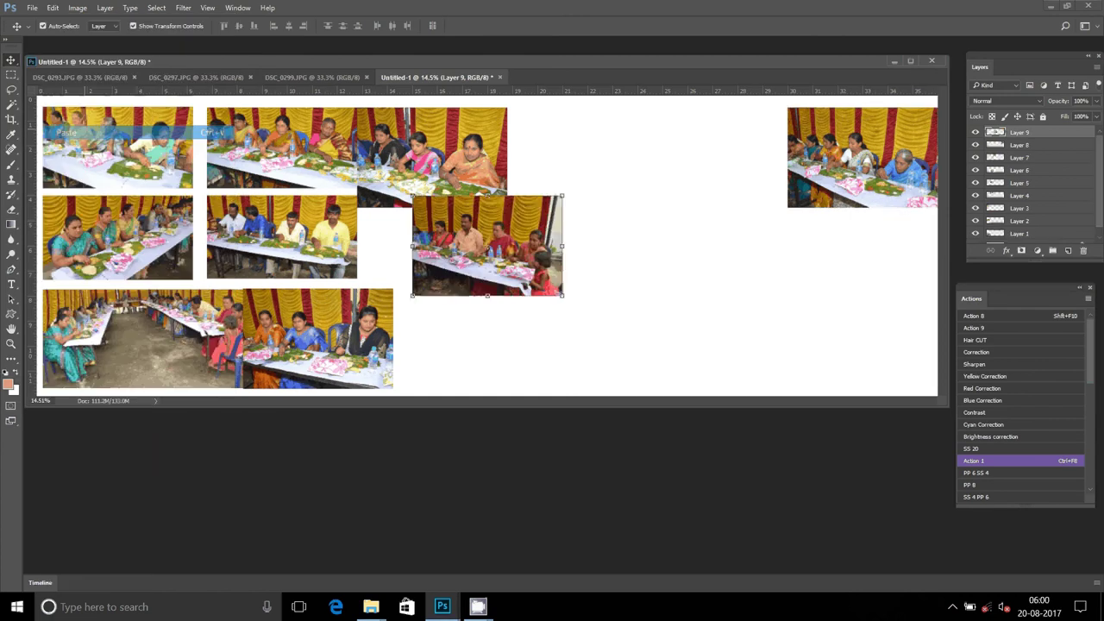
pyautogui.moveTo(521, 227)
pyautogui.mouseDown()
pyautogui.moveTo(709, 188)
pyautogui.moveTo(751, 131)
pyautogui.mouseUp()
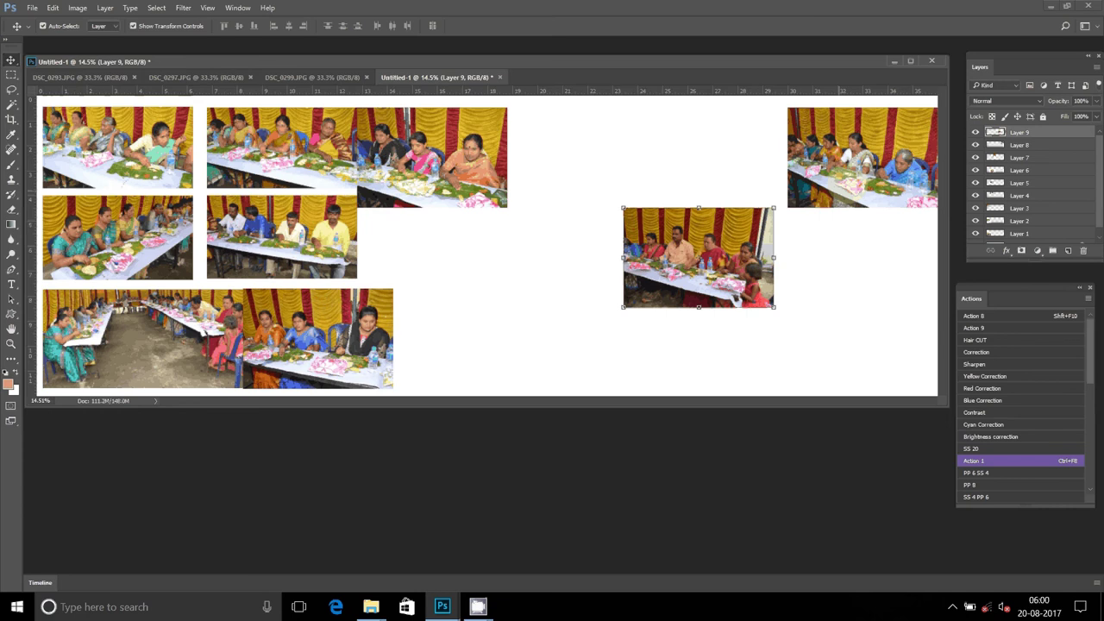
pyautogui.moveTo(884, 134); pyautogui.dragTo(697, 134)
pyautogui.moveTo(706, 258); pyautogui.dragTo(847, 145)
pyautogui.moveTo(862, 210); pyautogui.dragTo(864, 240)
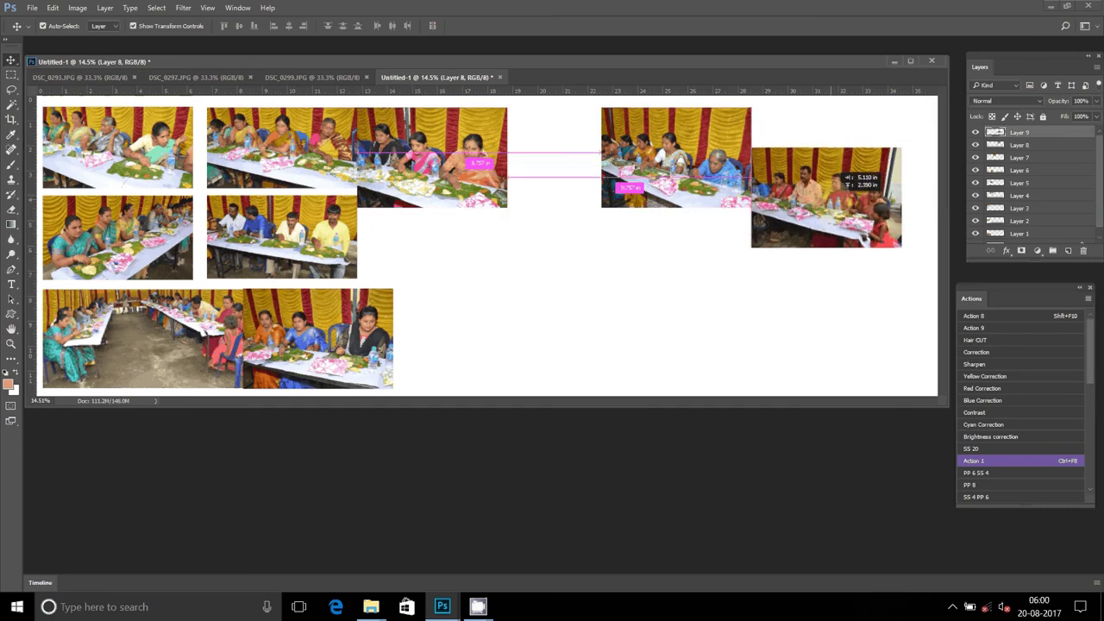
pyautogui.moveTo(847, 178); pyautogui.dragTo(832, 165)
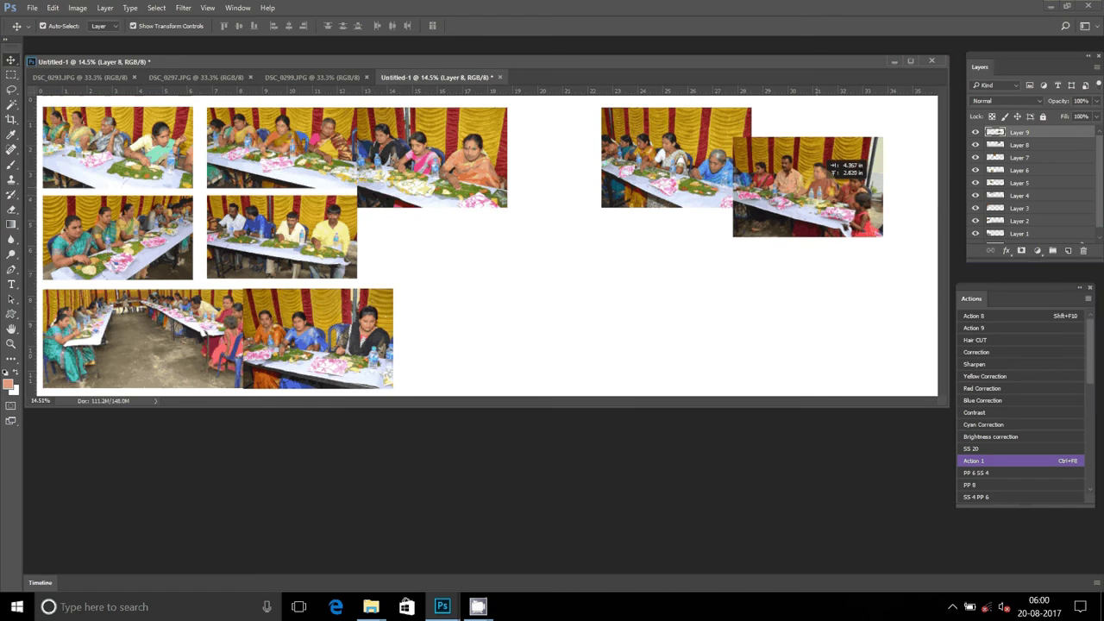
pyautogui.moveTo(832, 165); pyautogui.dragTo(874, 136)
pyautogui.moveTo(749, 166); pyautogui.dragTo(757, 166)
# Resize the DSC_0299 photo to 6 inches wide (6 × 4 in).
pyautogui.click(332, 76)
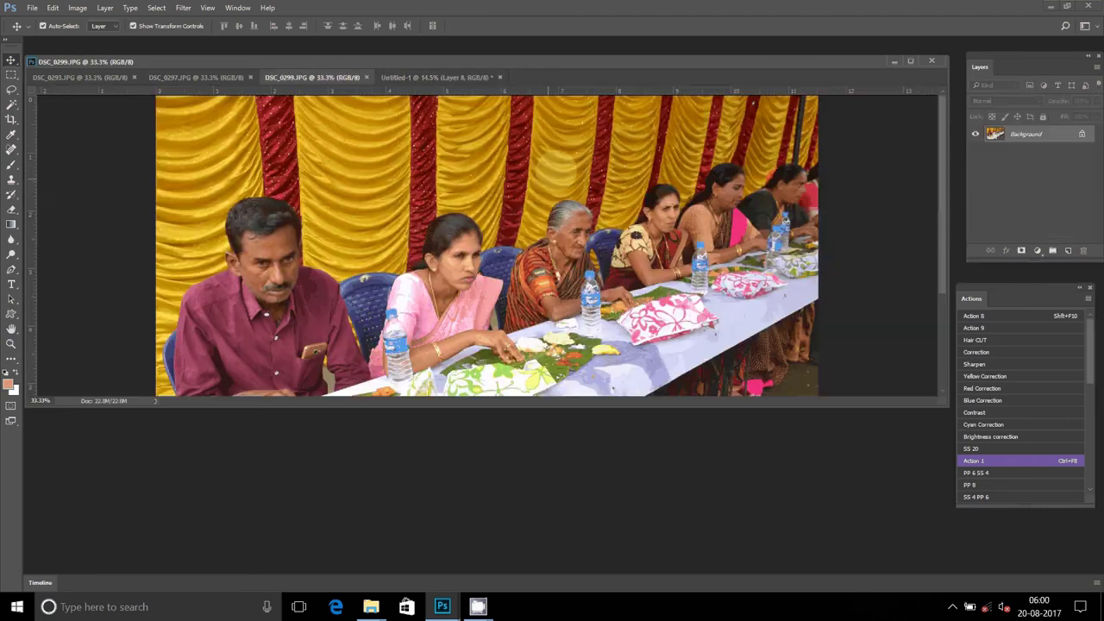
pyautogui.click(77, 8)
pyautogui.click(101, 111)
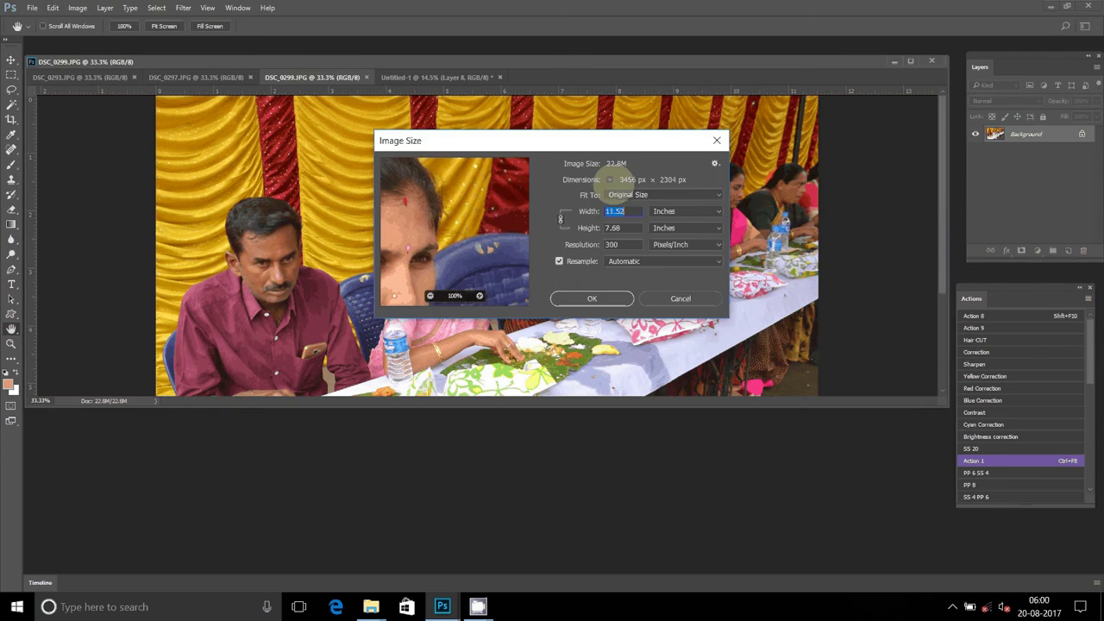
pyautogui.write('6')
pyautogui.click(592, 298)
# Copy all of DSC_0299, close it unsaved, and paste it into Untitled-1 as Layer 10.
pyautogui.click(130, 8)
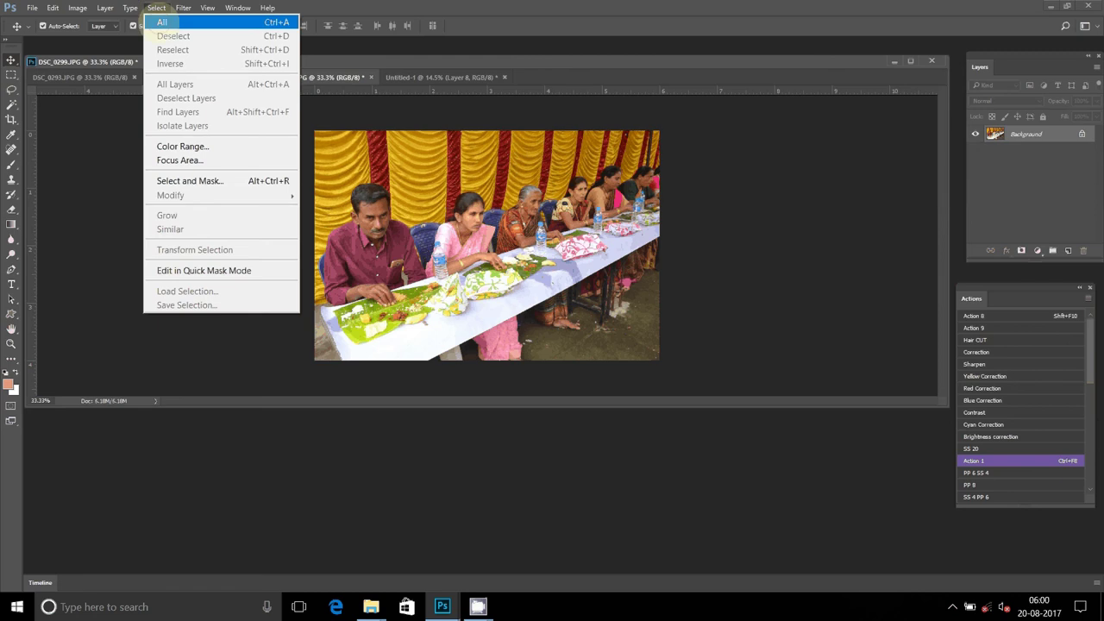
pyautogui.click(161, 22)
pyautogui.click(53, 8)
pyautogui.click(65, 159)
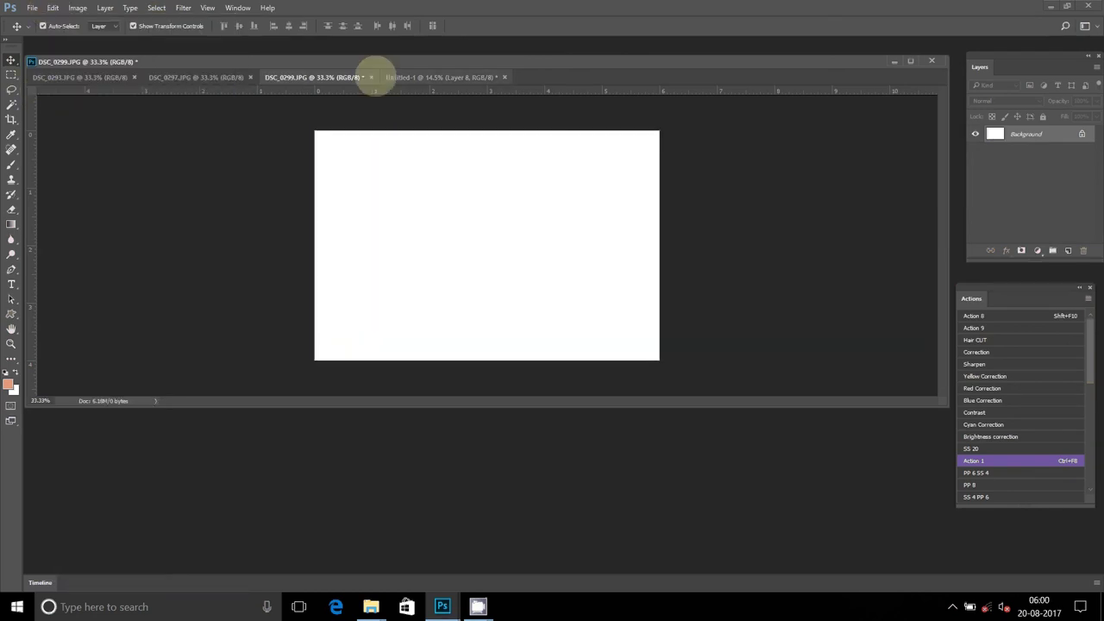
pyautogui.click(371, 77)
pyautogui.click(541, 222)
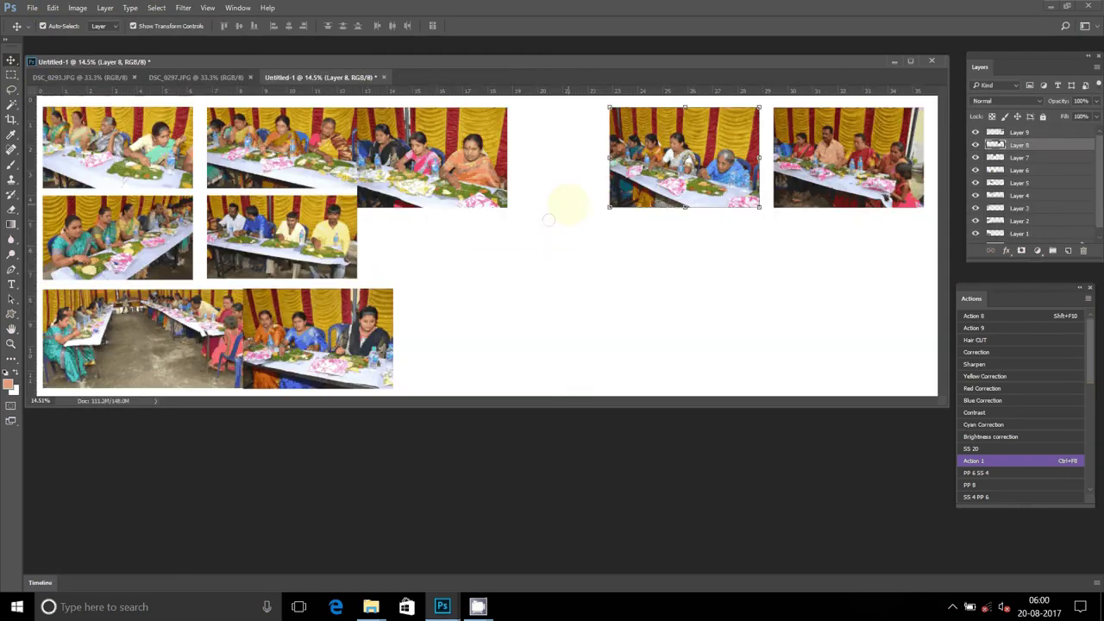
pyautogui.click(53, 7)
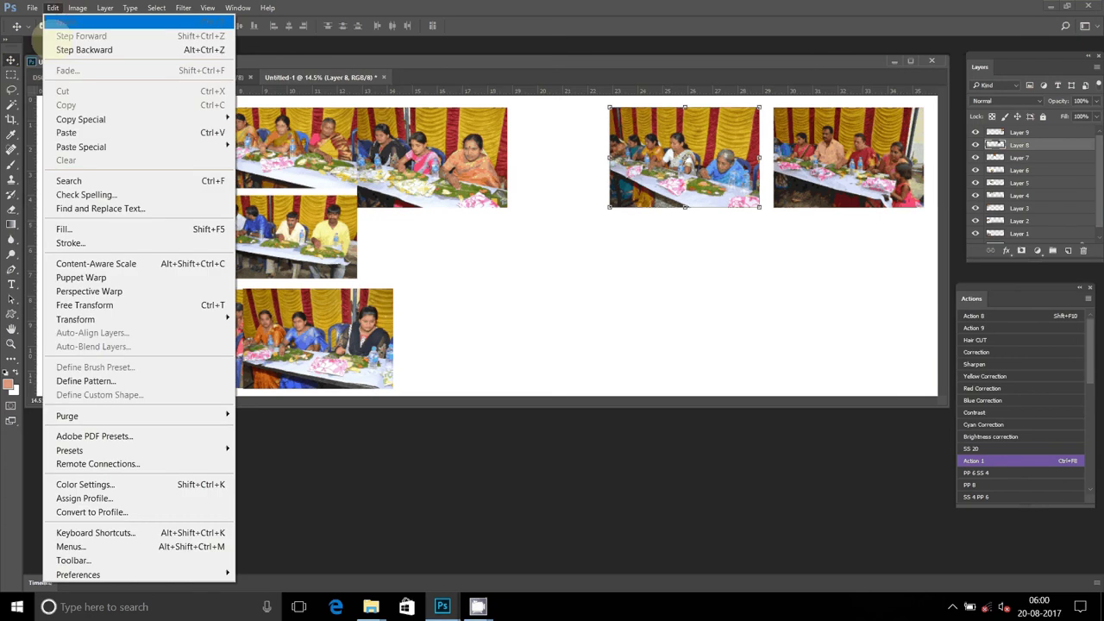
pyautogui.click(66, 132)
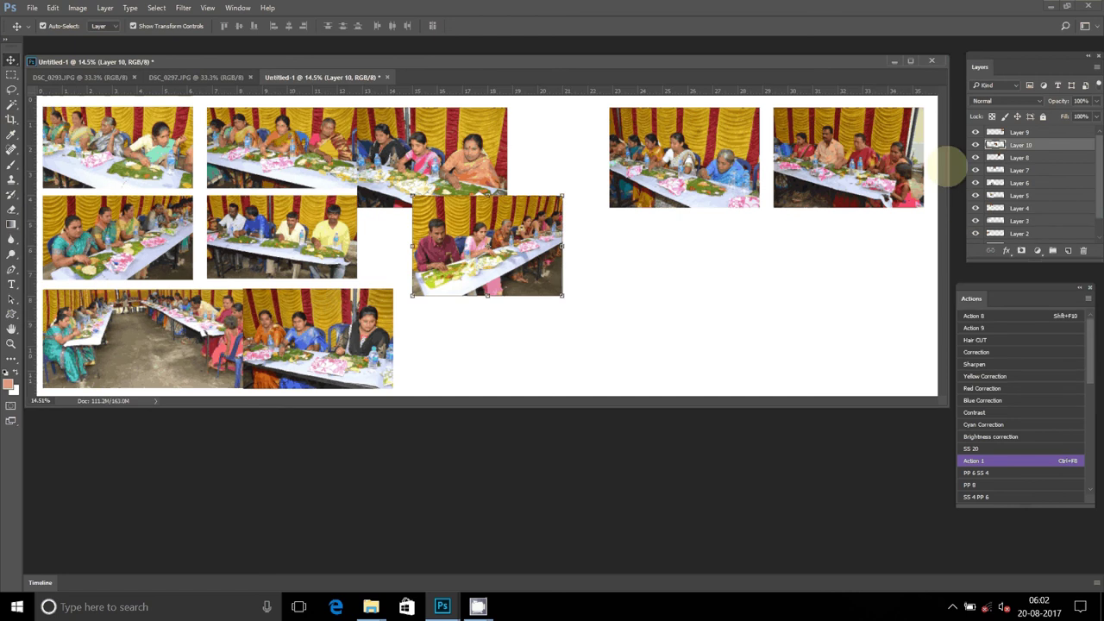
# Drag Layer 10 to the banner's right edge, directly beneath the top-right photo.
pyautogui.moveTo(502, 231)
pyautogui.mouseDown()
pyautogui.moveTo(707, 275)
pyautogui.moveTo(877, 221)
pyautogui.mouseUp()
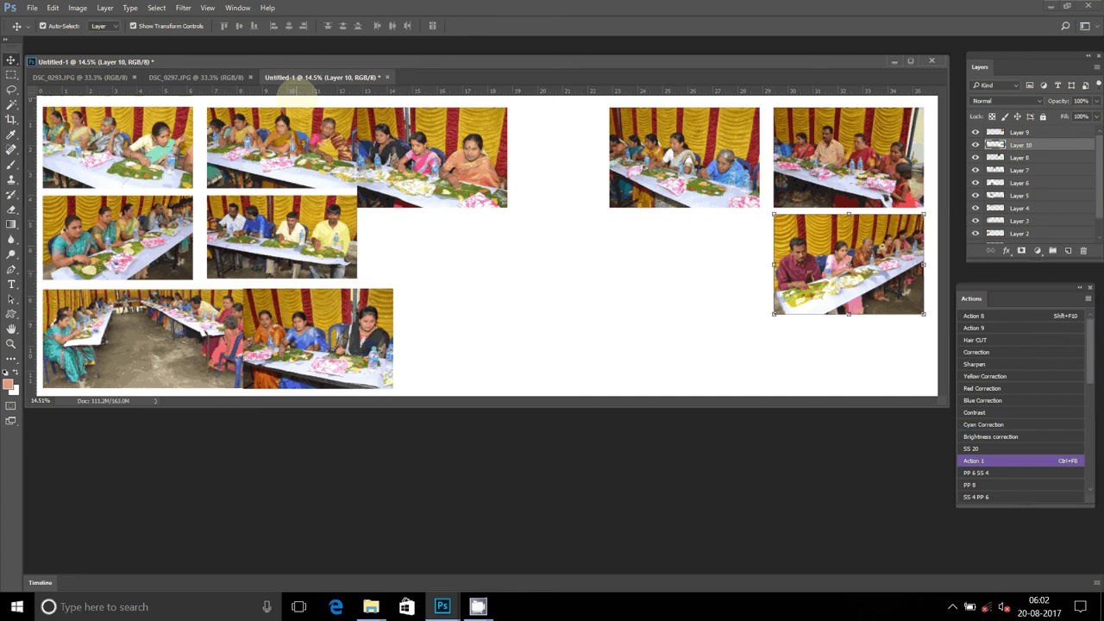
# Resize the DSC_0297 photo to 6 inches wide (6 × 4 in).
pyautogui.click(196, 77)
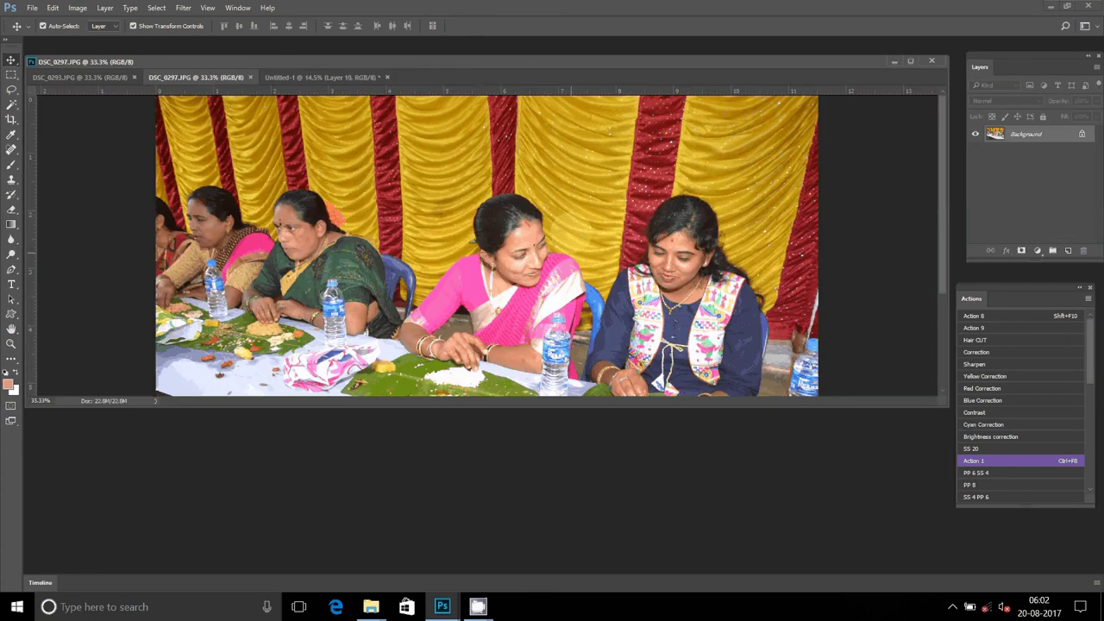
pyautogui.click(78, 7)
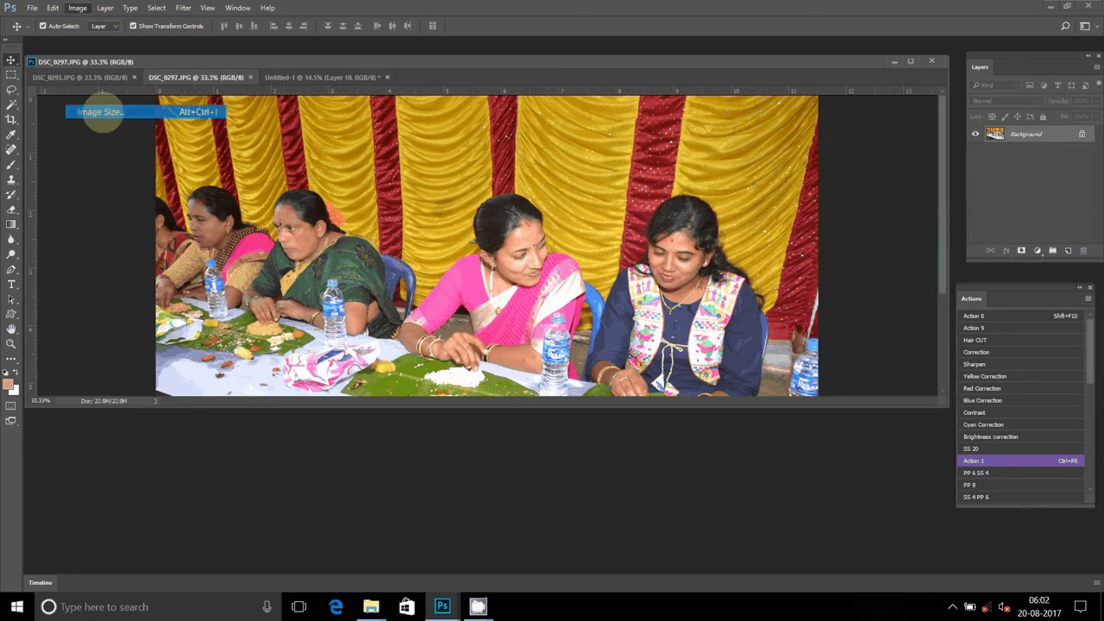
pyautogui.write('6')
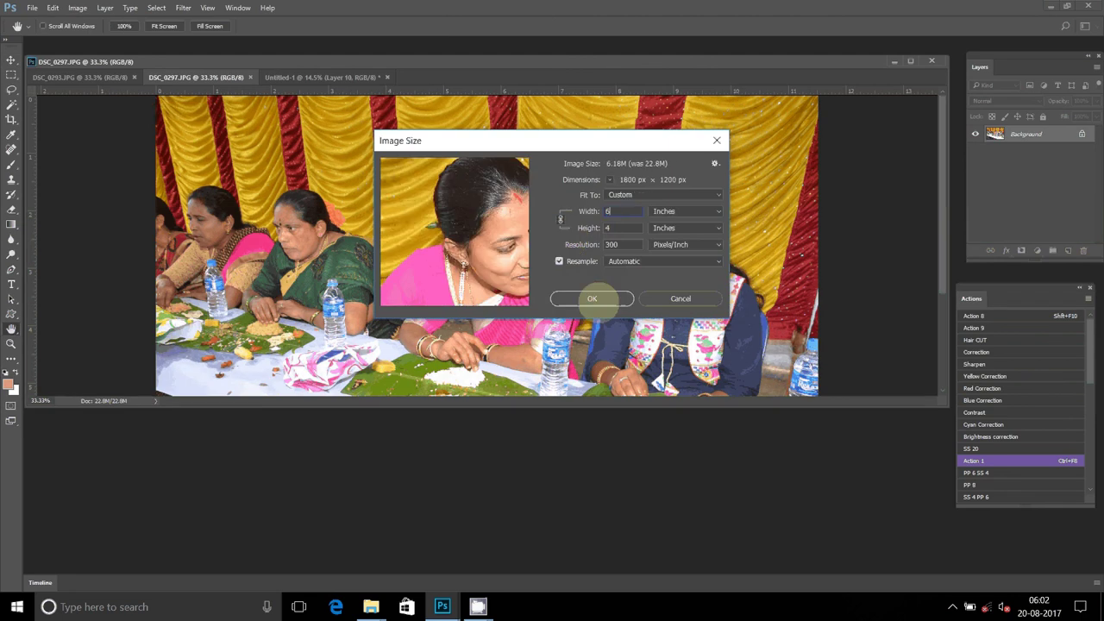
pyautogui.click(592, 299)
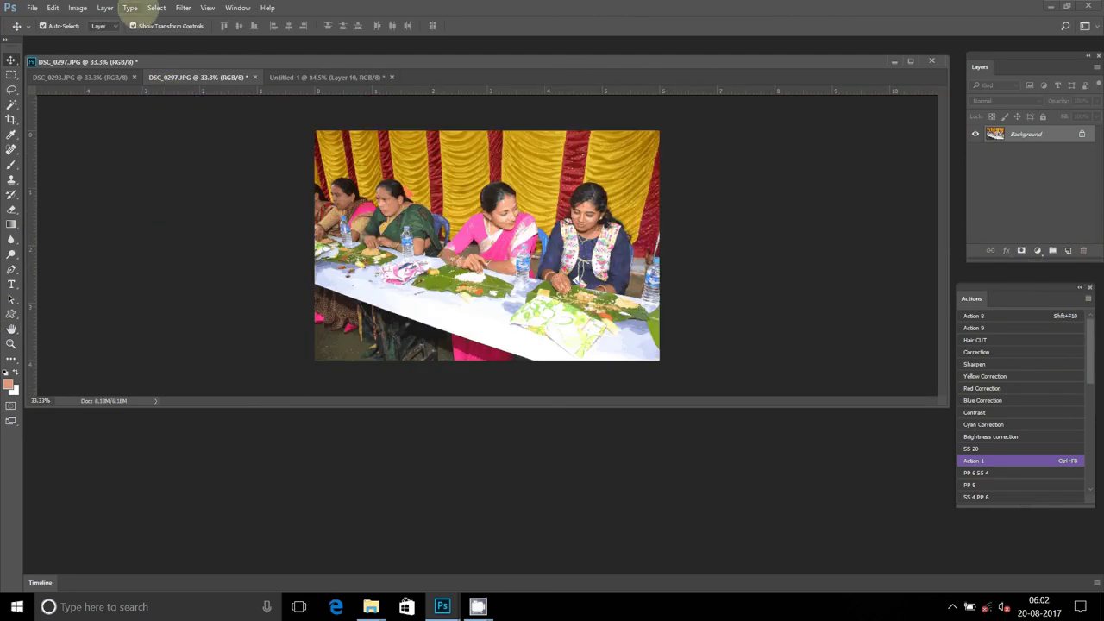
# Copy the whole DSC_0297 photo, clear it, and close its document without saving.
pyautogui.click(157, 8)
pyautogui.click(162, 22)
pyautogui.click(52, 8)
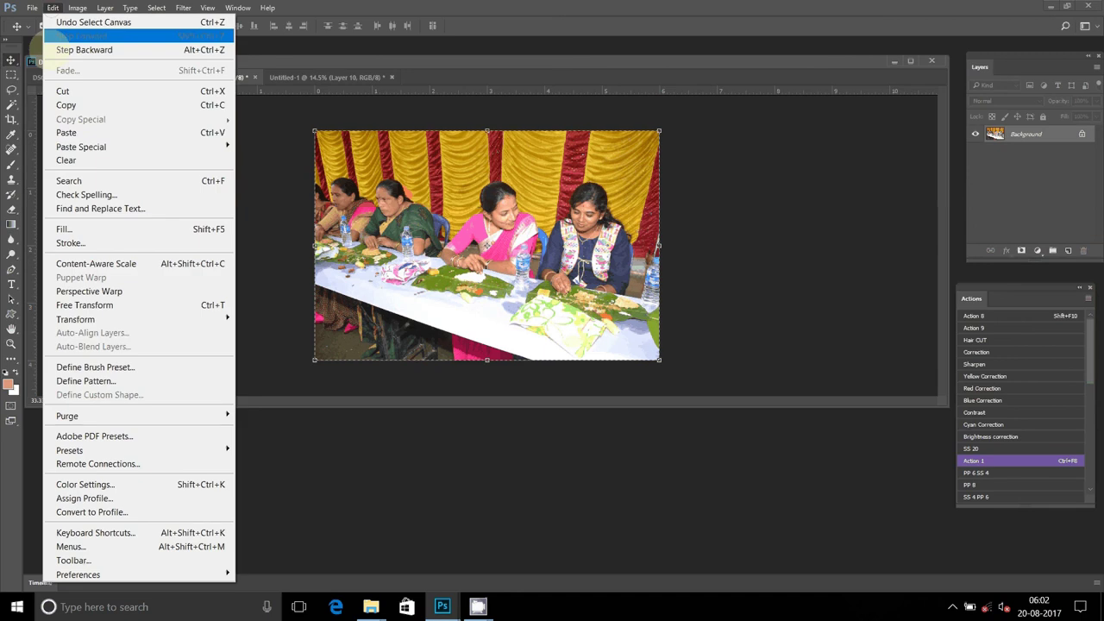
pyautogui.click(66, 160)
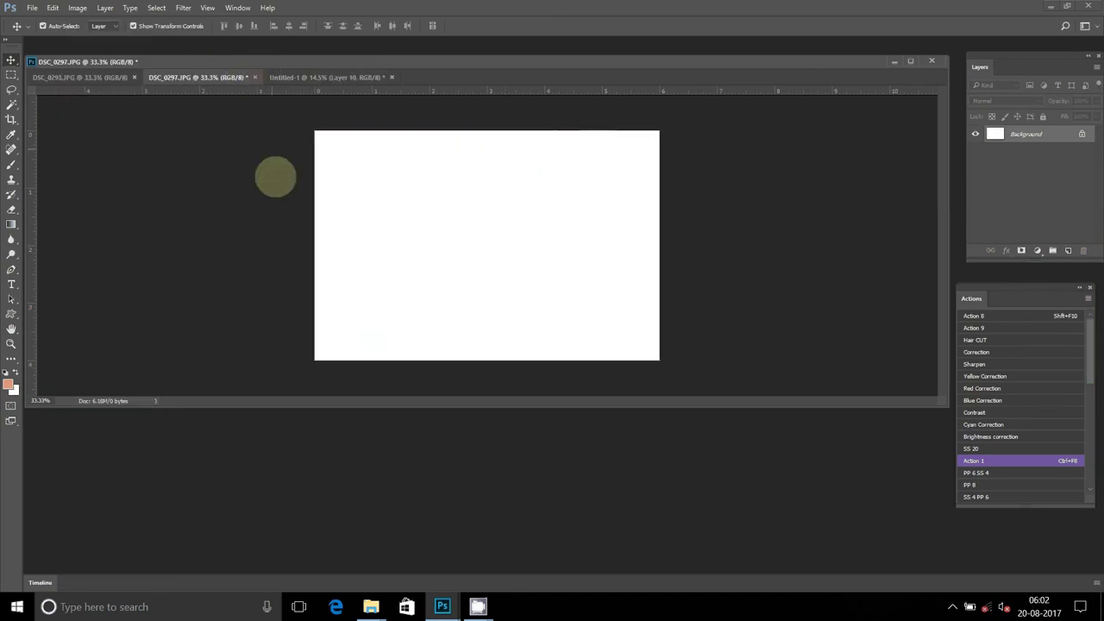
pyautogui.click(254, 77)
pyautogui.click(555, 226)
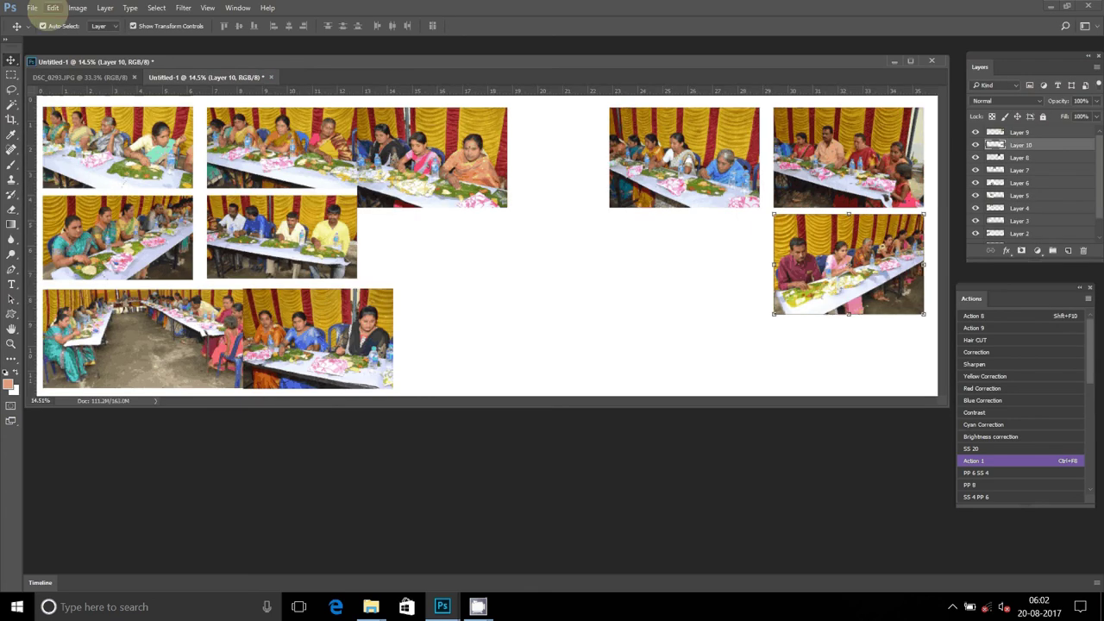
# Paste DSC_0297 as Layer 11 and place it beside the second-row right photo.
pyautogui.click(52, 7)
pyautogui.click(66, 132)
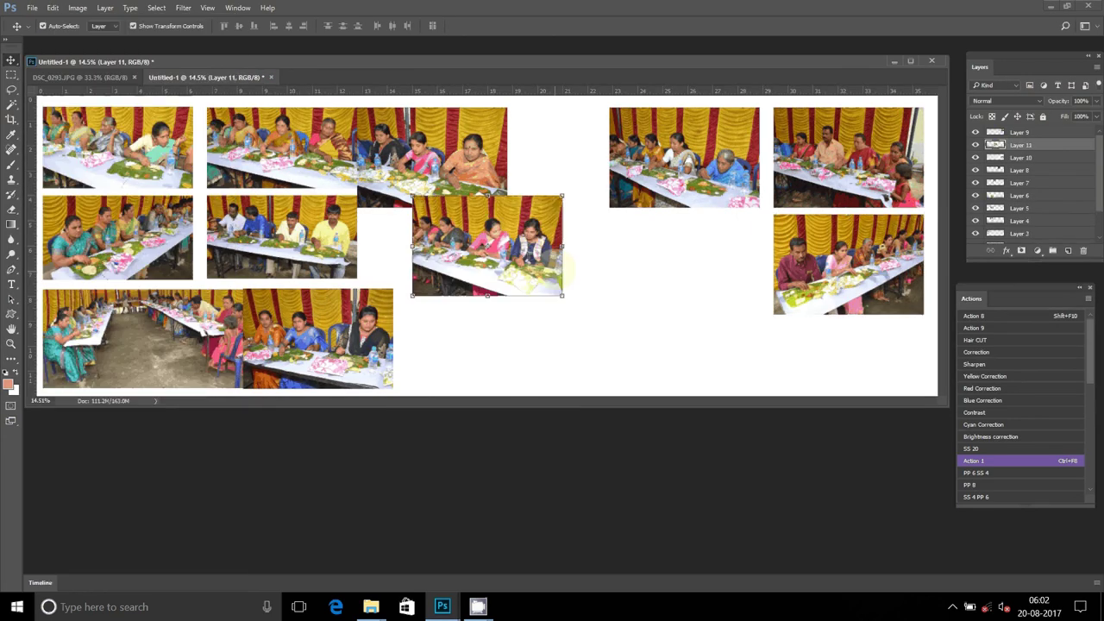
pyautogui.moveTo(568, 266); pyautogui.dragTo(771, 285)
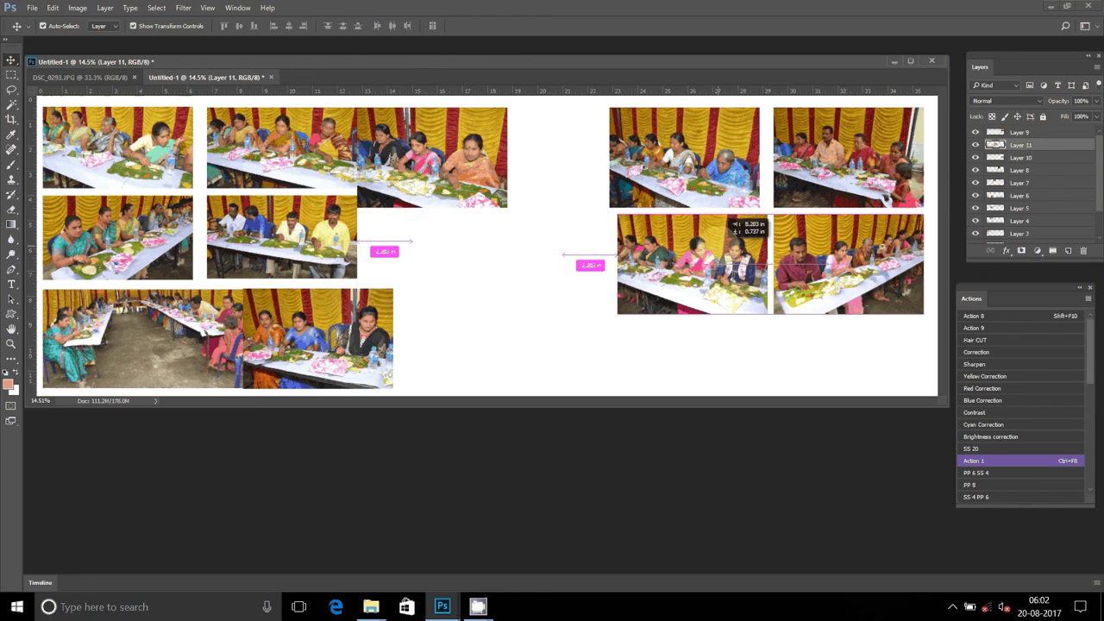
pyautogui.moveTo(730, 221)
pyautogui.mouseDown()
pyautogui.moveTo(722, 227)
pyautogui.moveTo(749, 254)
pyautogui.mouseUp()
pyautogui.hotkey('shift', 'Right')
pyautogui.hotkey('shift', 'Right')
# Rearrange the top-right photos (Layers 8 and 9) to close the gap between them.
pyautogui.click(707, 172)
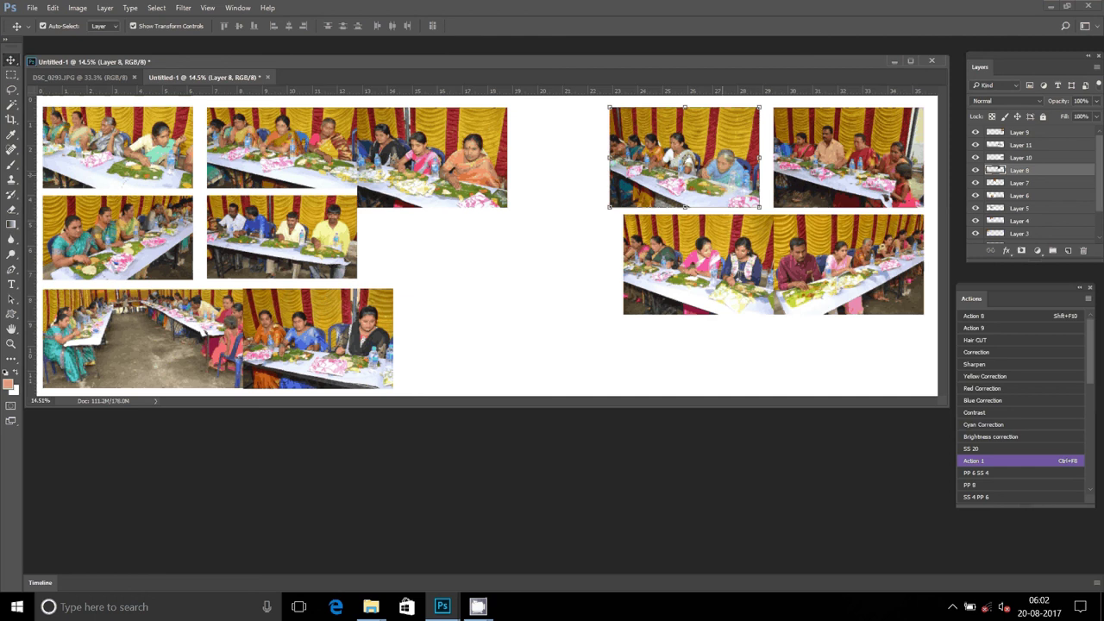
pyautogui.moveTo(836, 160); pyautogui.dragTo(642, 170)
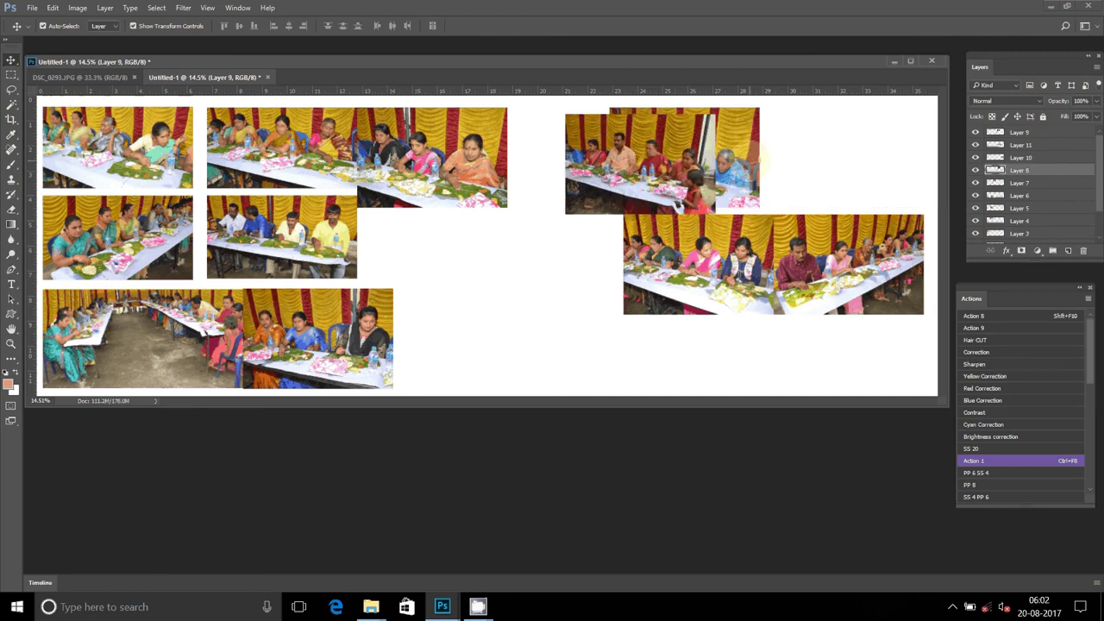
pyautogui.moveTo(763, 155)
pyautogui.mouseDown()
pyautogui.moveTo(921, 157)
pyautogui.moveTo(919, 133)
pyautogui.mouseUp()
pyautogui.moveTo(679, 205); pyautogui.dragTo(736, 198)
pyautogui.click(85, 78)
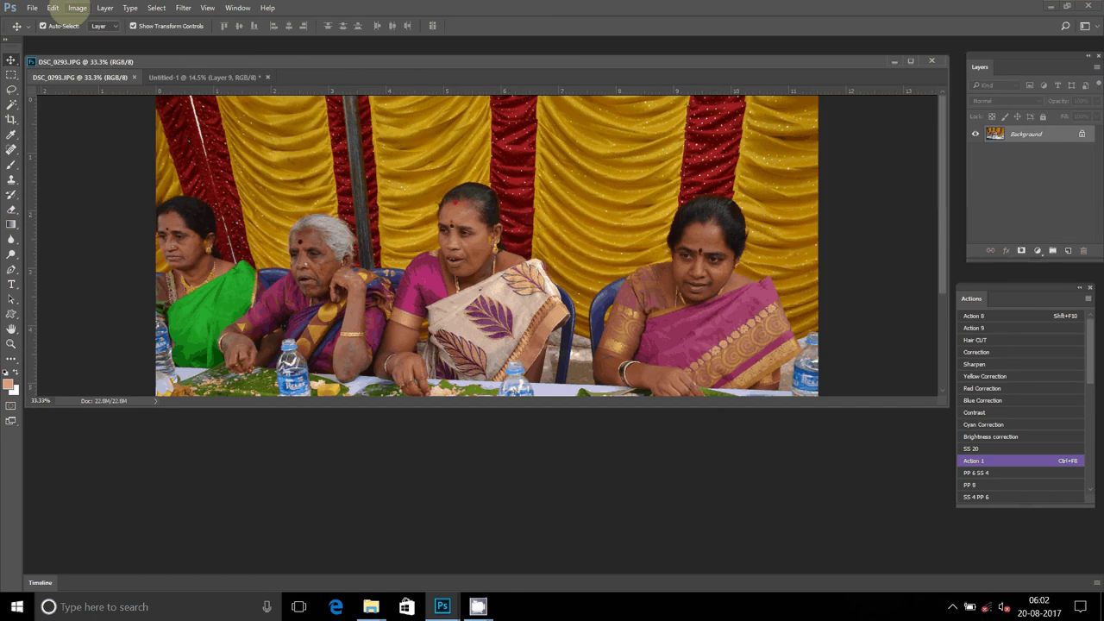
# Resize the DSC_0293 photo to 6 inches wide (6 × 4 in).
pyautogui.click(77, 7)
pyautogui.click(101, 112)
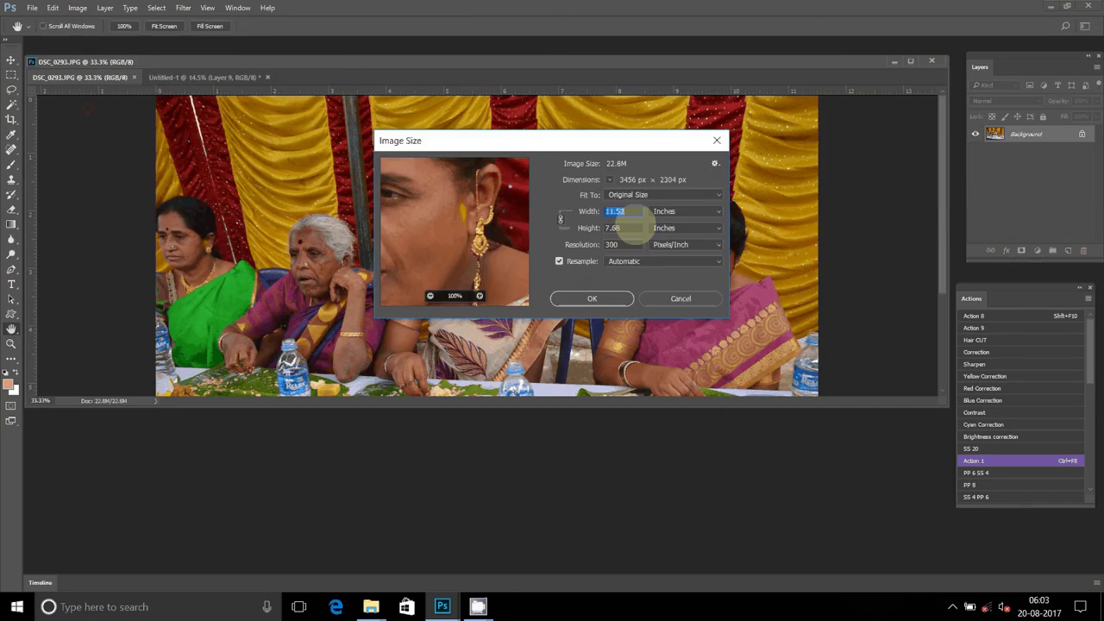
pyautogui.write('6')
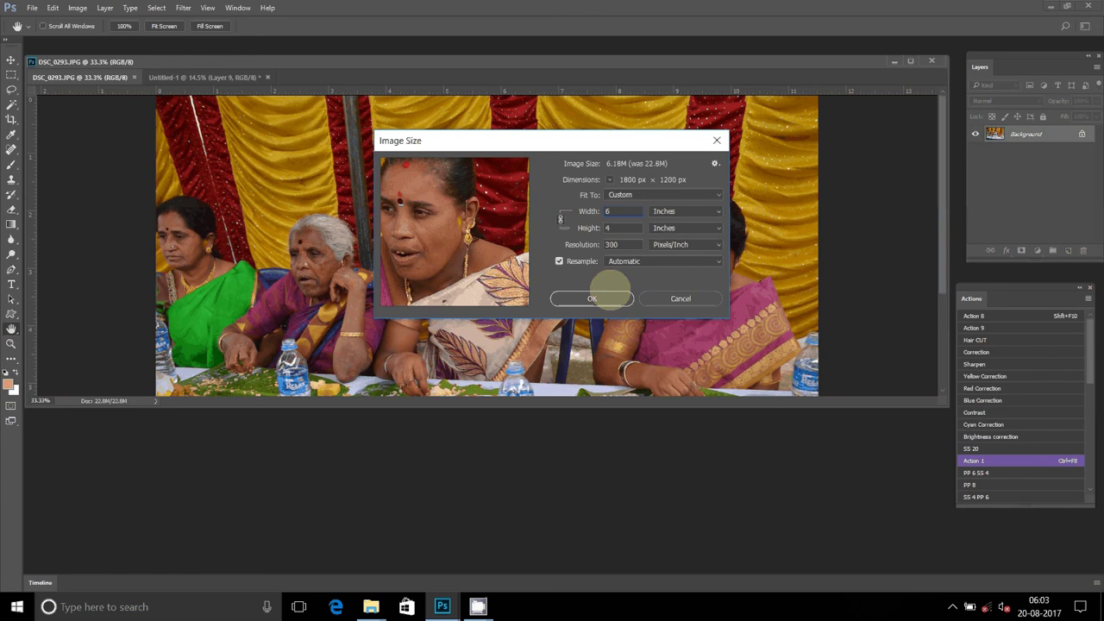
pyautogui.click(604, 296)
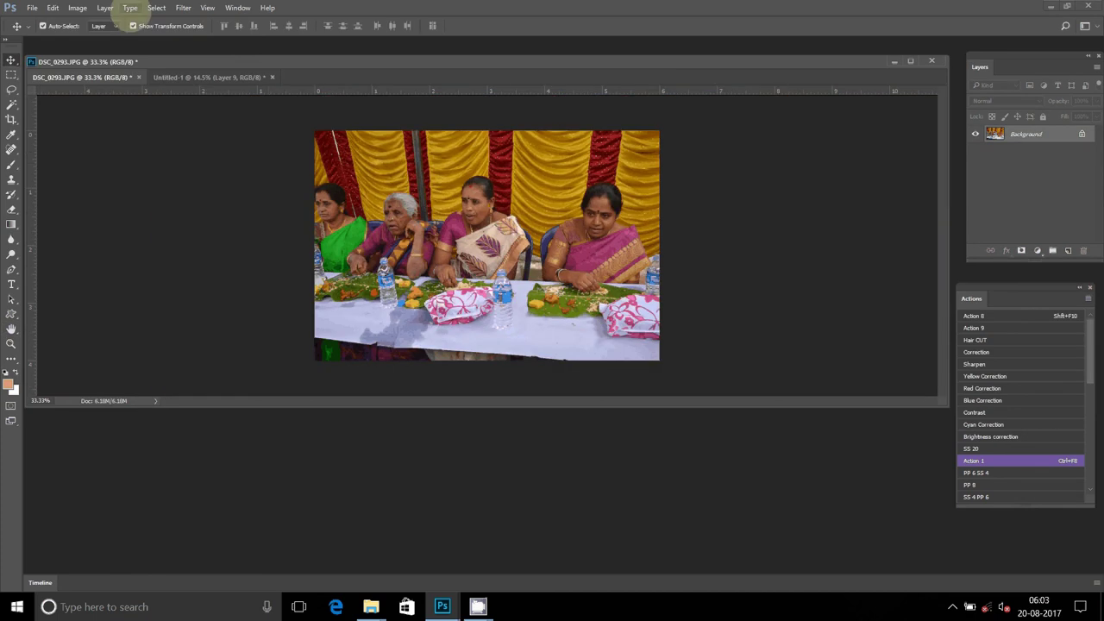
# Cut the whole DSC_0293 photo to the clipboard and close its document.
pyautogui.click(156, 8)
pyautogui.click(162, 21)
pyautogui.click(53, 7)
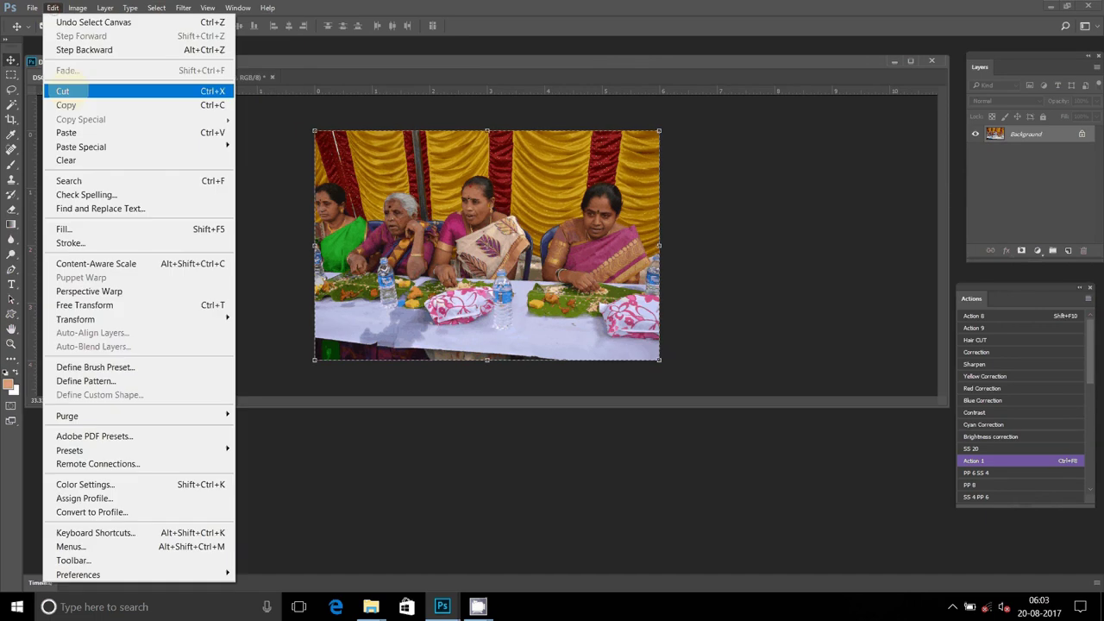
pyautogui.click(65, 91)
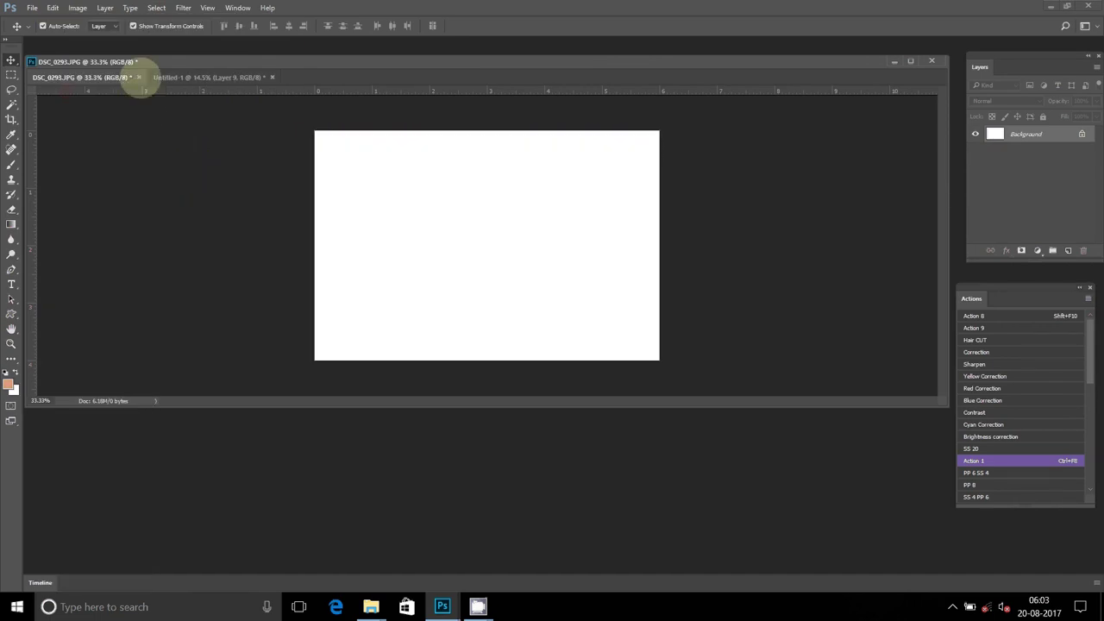
pyautogui.click(138, 76)
# Paste DSC_0293 as Layer 12 in the bottom-right corner, then select the Rectangular Marquee tool.
pyautogui.click(542, 222)
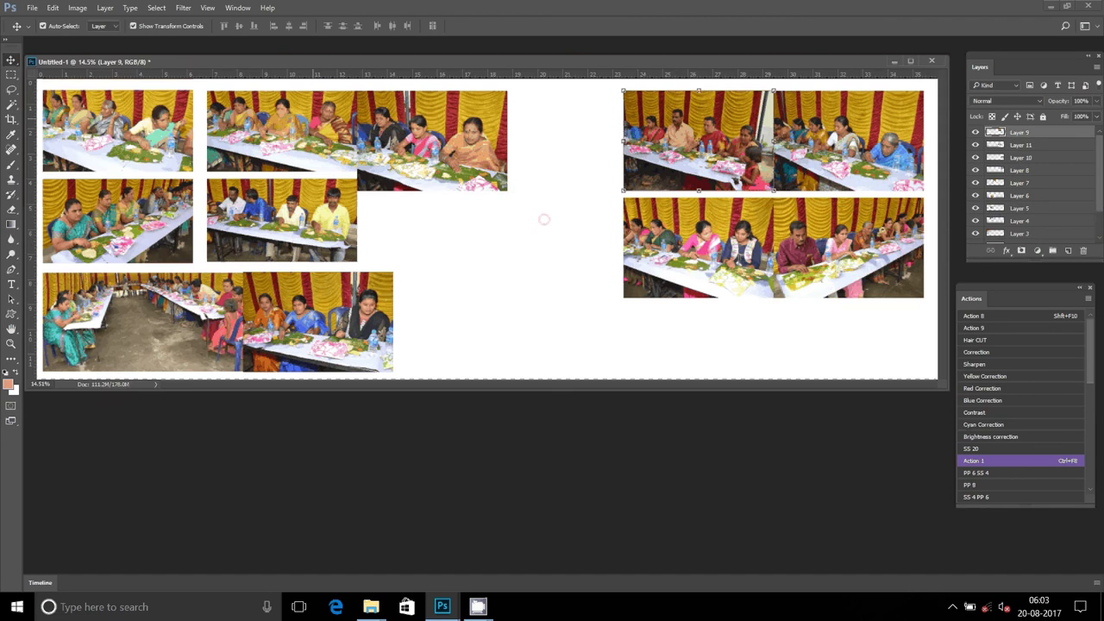
pyautogui.click(52, 8)
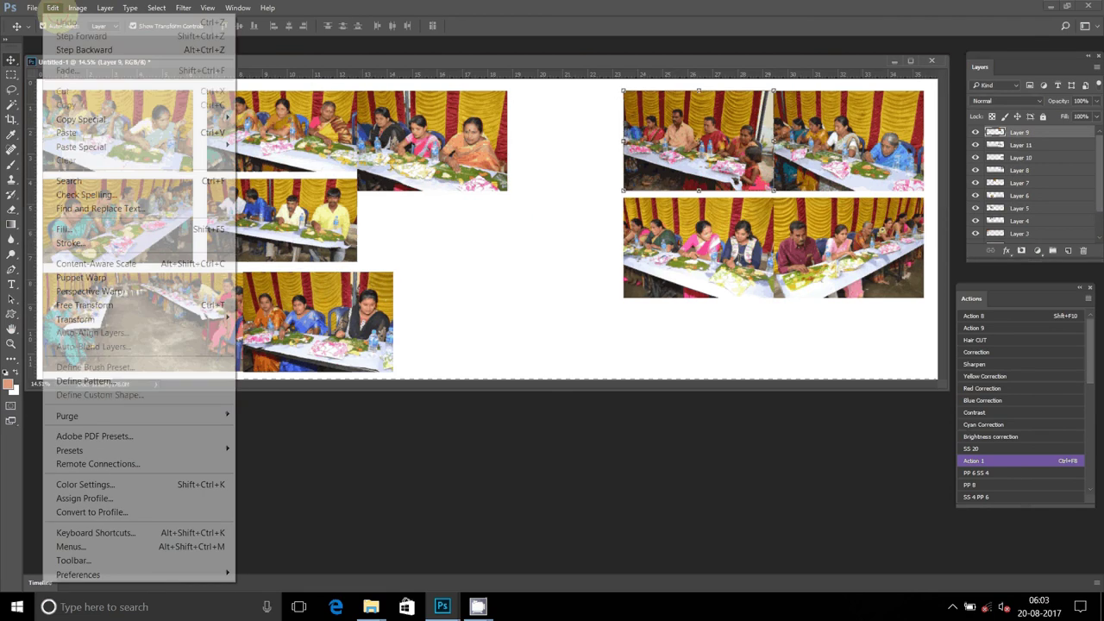
pyautogui.moveTo(81, 119)
pyautogui.click(67, 132)
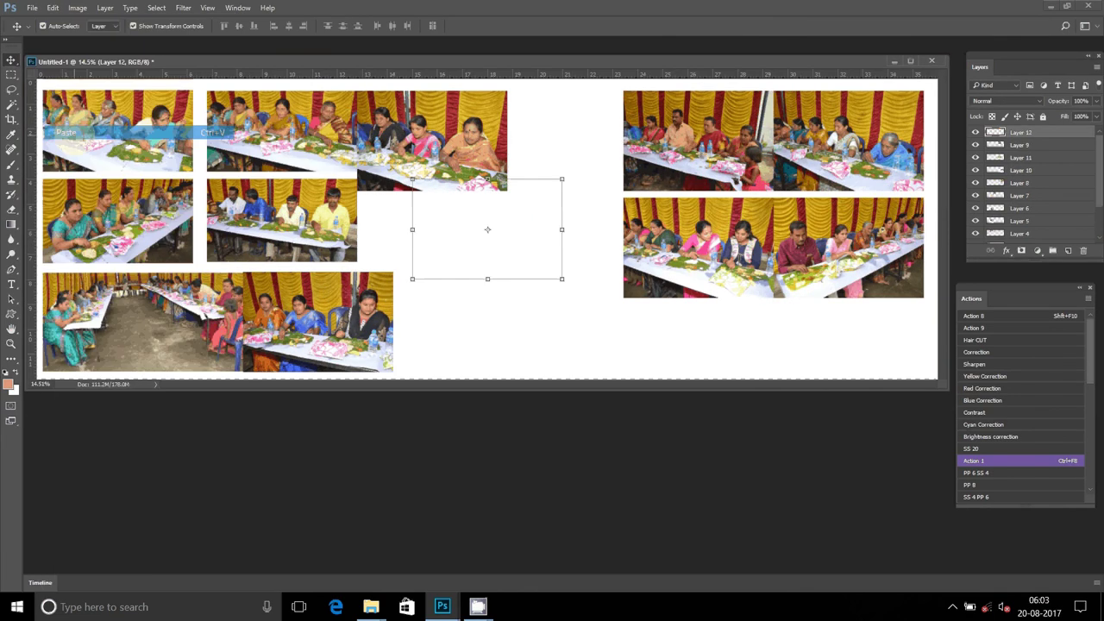
pyautogui.moveTo(487, 230); pyautogui.dragTo(488, 271)
pyautogui.moveTo(499, 232); pyautogui.dragTo(560, 207)
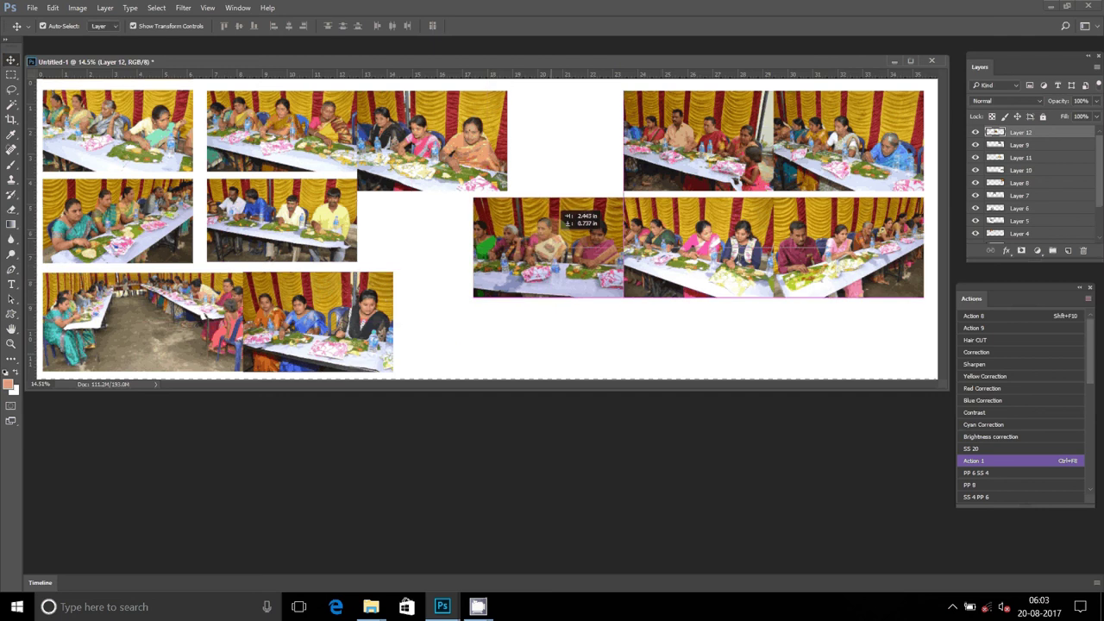
pyautogui.moveTo(560, 208)
pyautogui.mouseDown()
pyautogui.moveTo(473, 201)
pyautogui.moveTo(468, 215)
pyautogui.moveTo(719, 305)
pyautogui.moveTo(865, 293)
pyautogui.mouseUp()
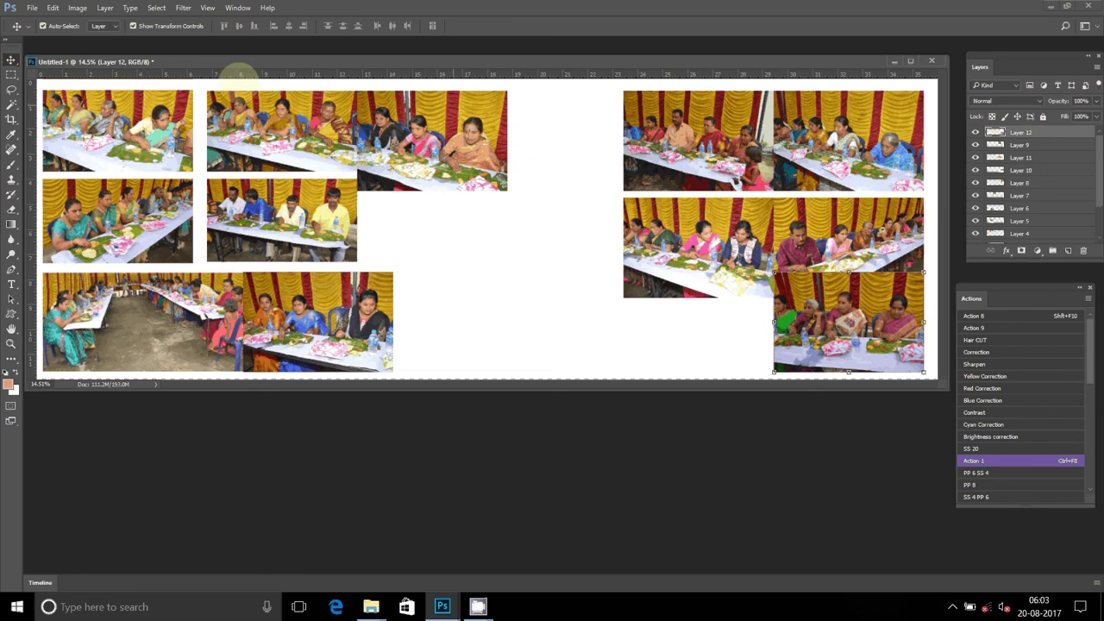
pyautogui.click(12, 74)
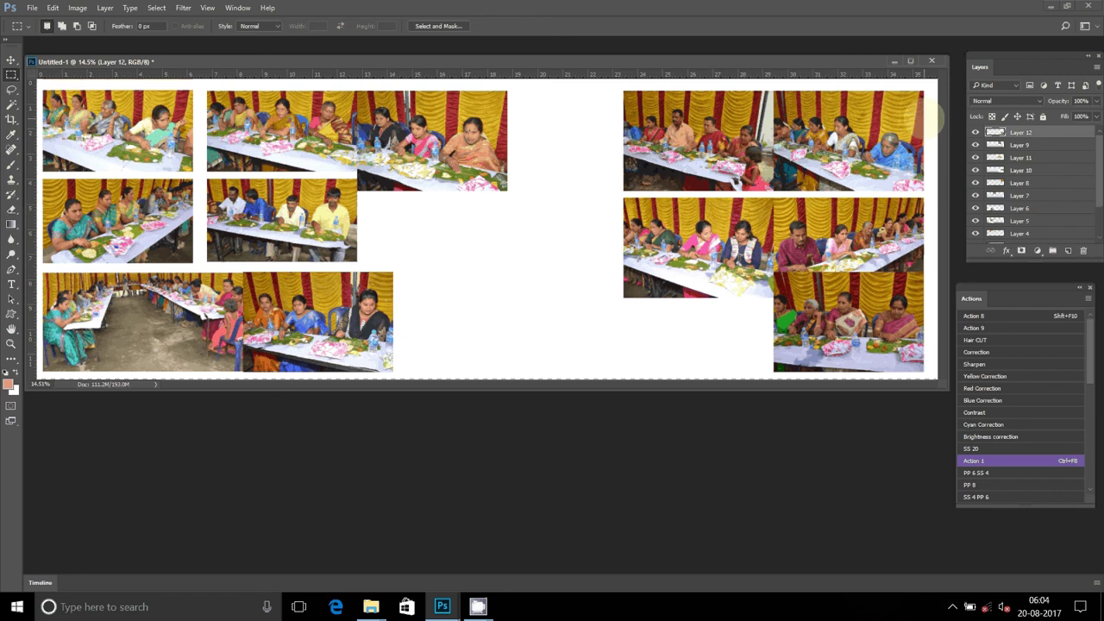
pyautogui.moveTo(478, 606)
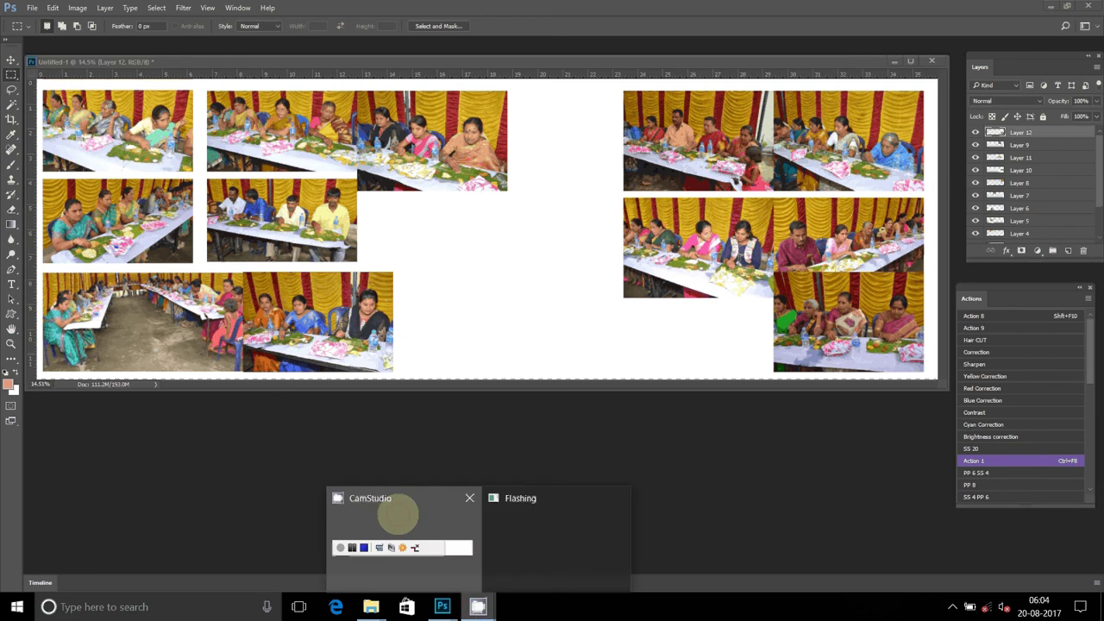
pyautogui.click(397, 515)
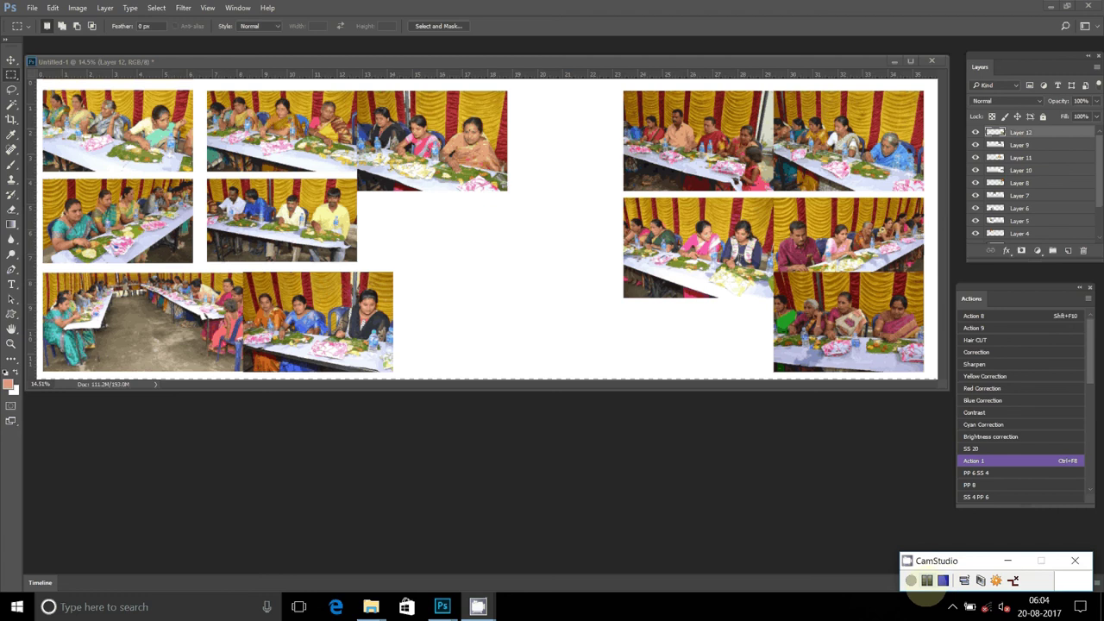